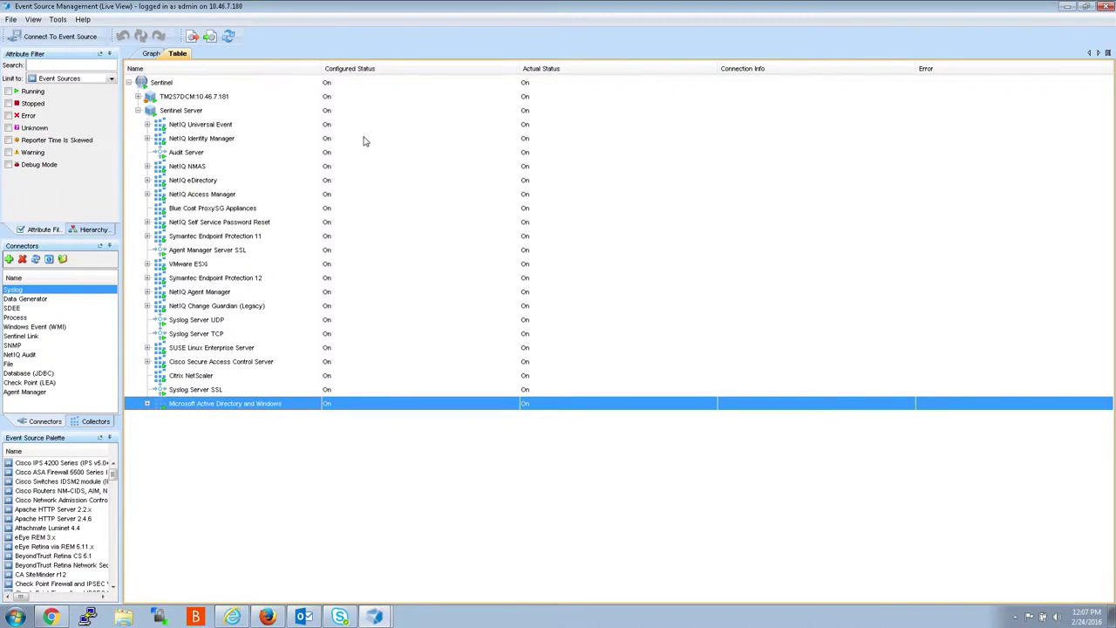
{"action": "right_click", "coordinate": [216, 406]}
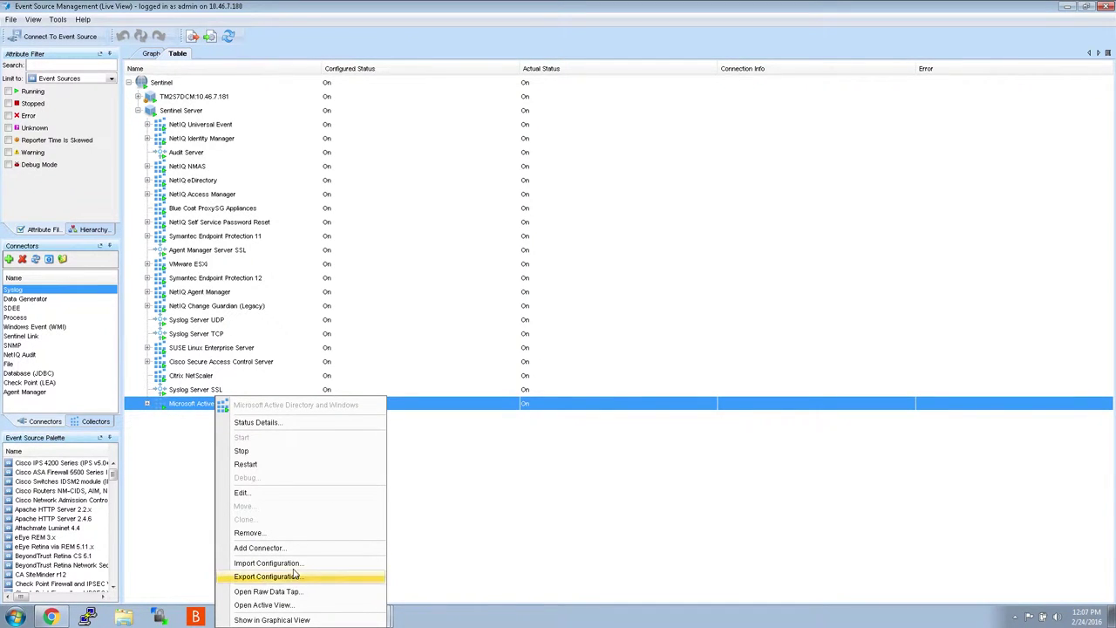
{"action": "left_click", "coordinate": [247, 493]}
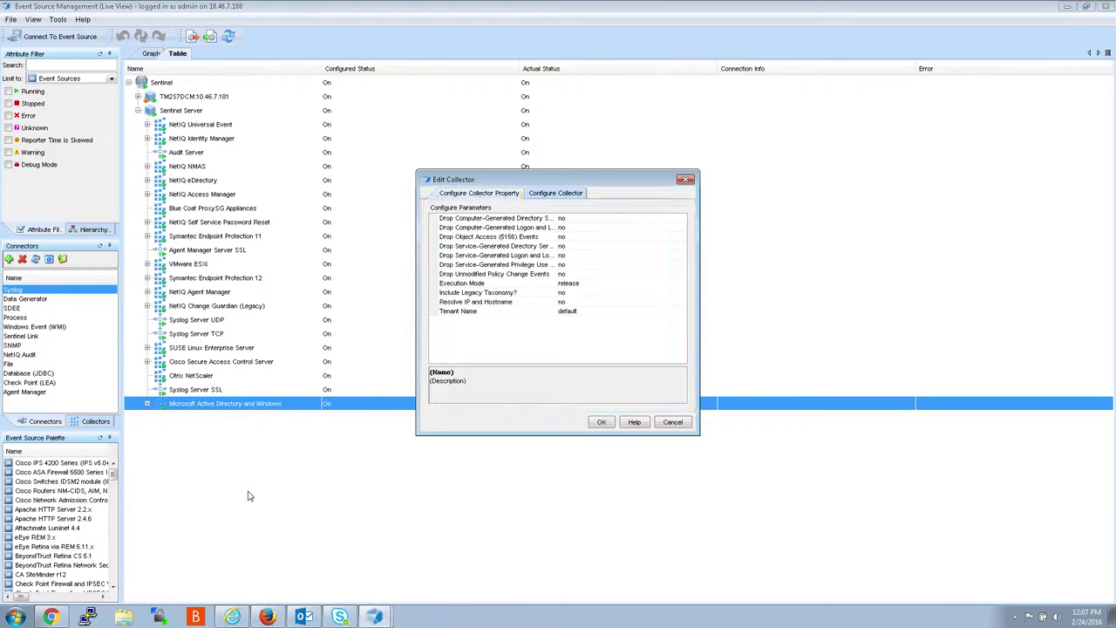
{"action": "left_click", "coordinate": [563, 194]}
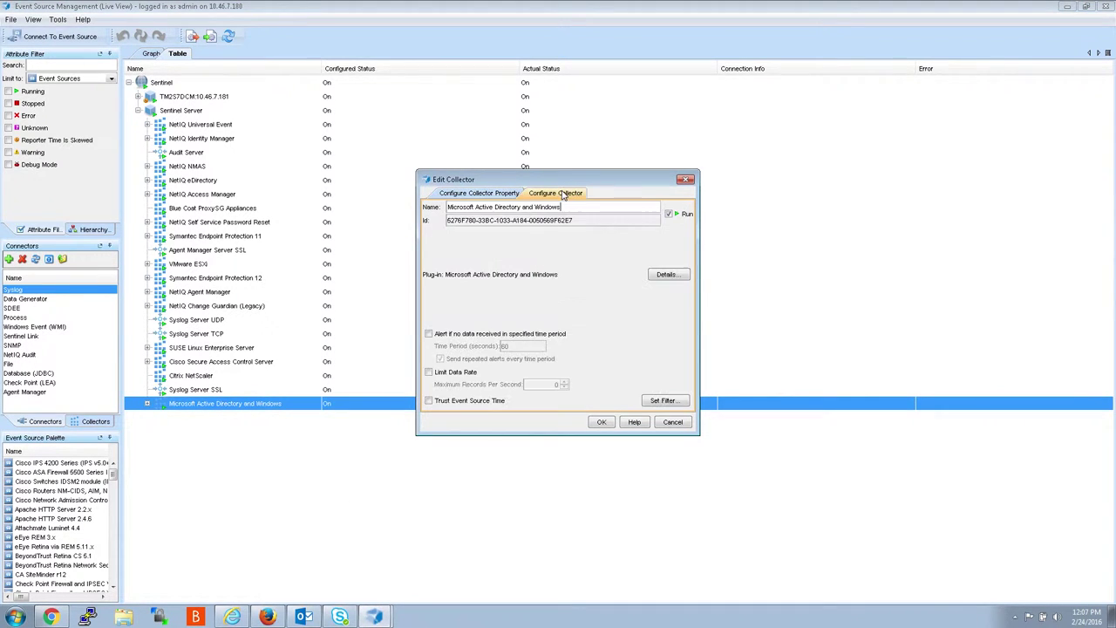
{"action": "left_click", "coordinate": [668, 277]}
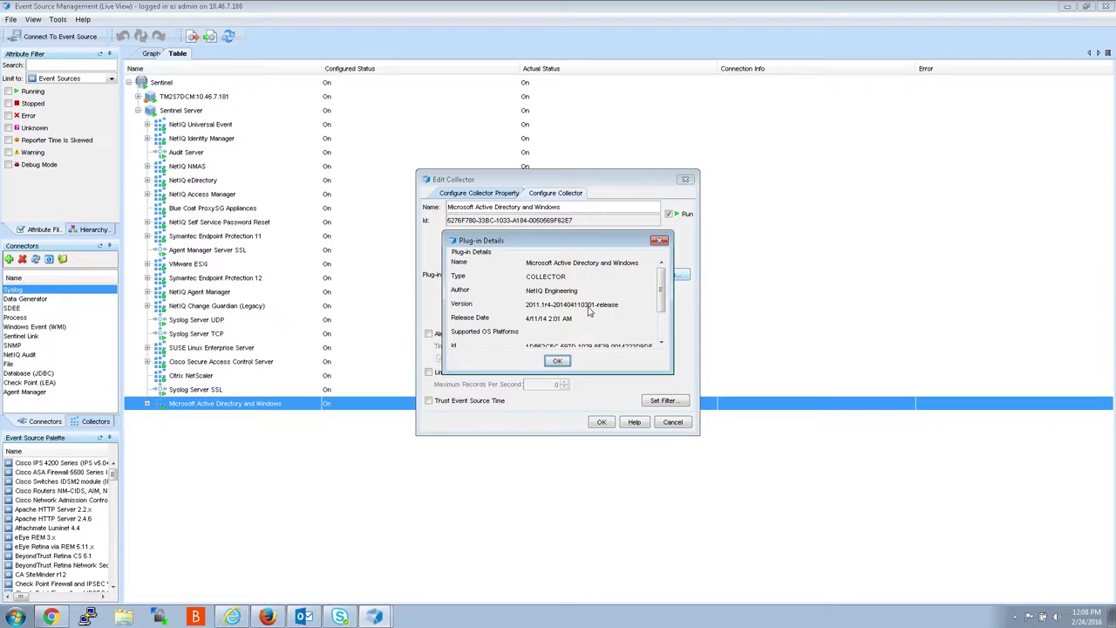
{"action": "left_click", "coordinate": [559, 362]}
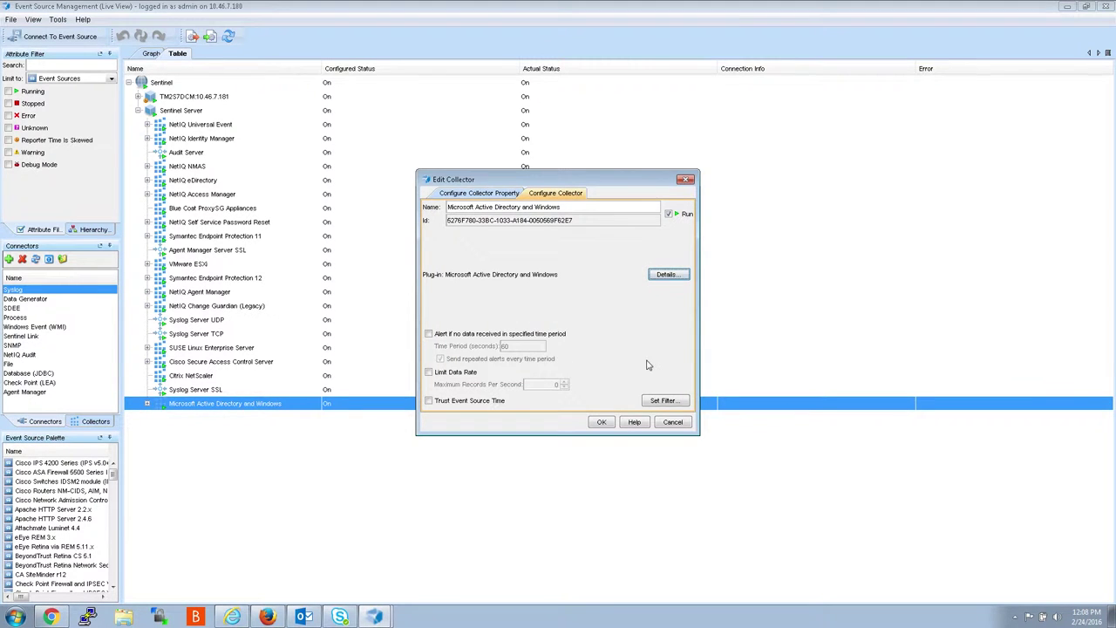
{"action": "left_click", "coordinate": [602, 423]}
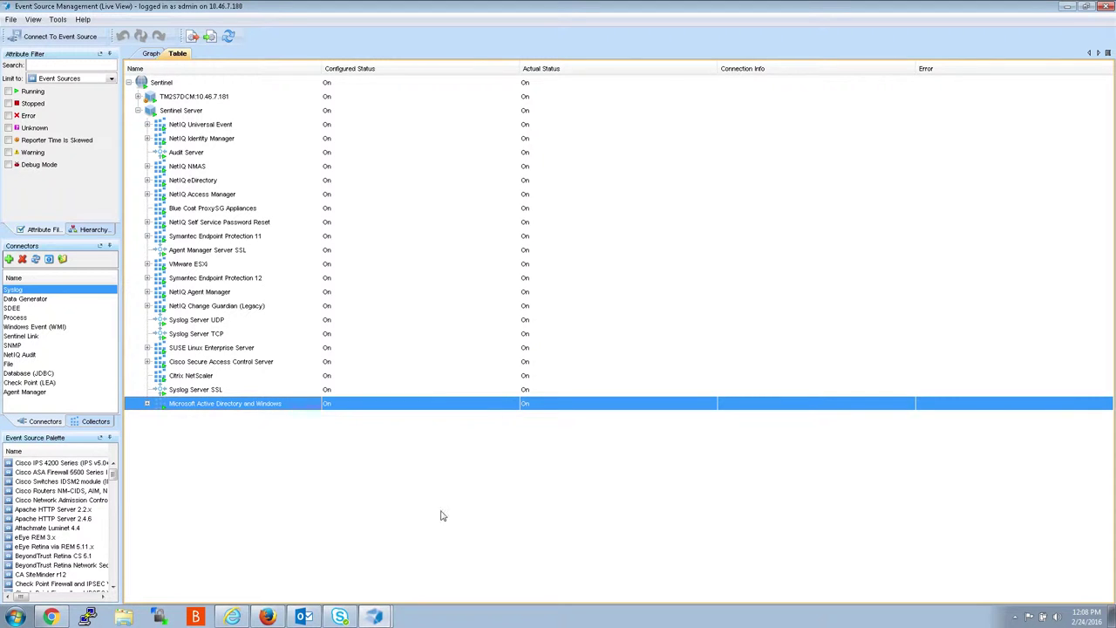
- Show the Preview and Test plug-ins list, where Active Directory and Windows is at 2011.1r7
{"action": "left_click", "coordinate": [51, 617]}
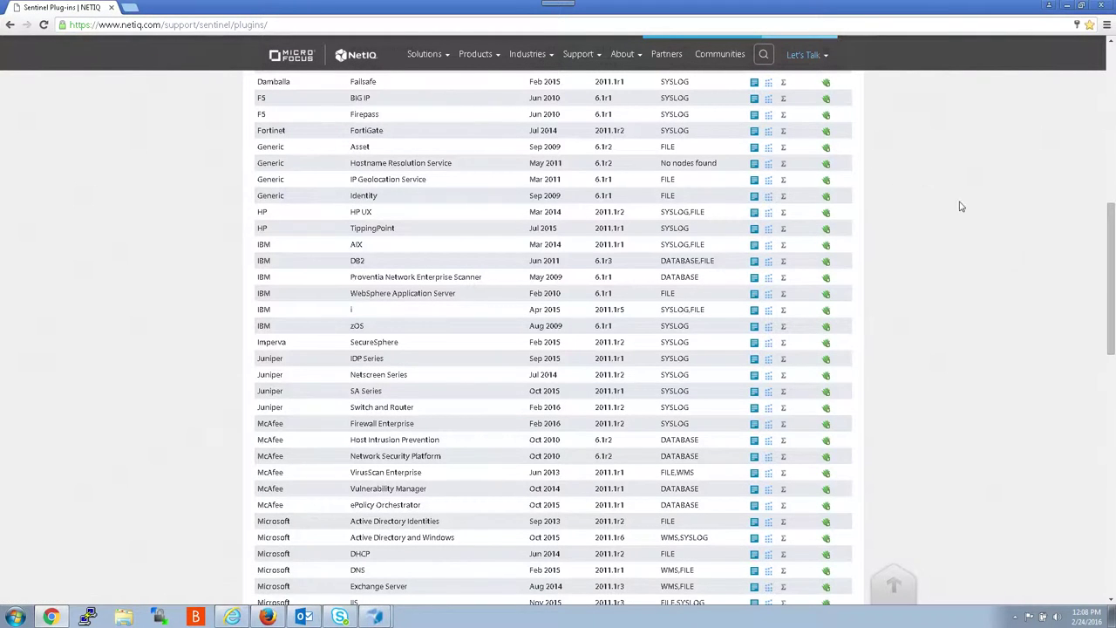
{"action": "left_click_drag", "start_coordinate": [1111, 279], "coordinate": [1090, 105]}
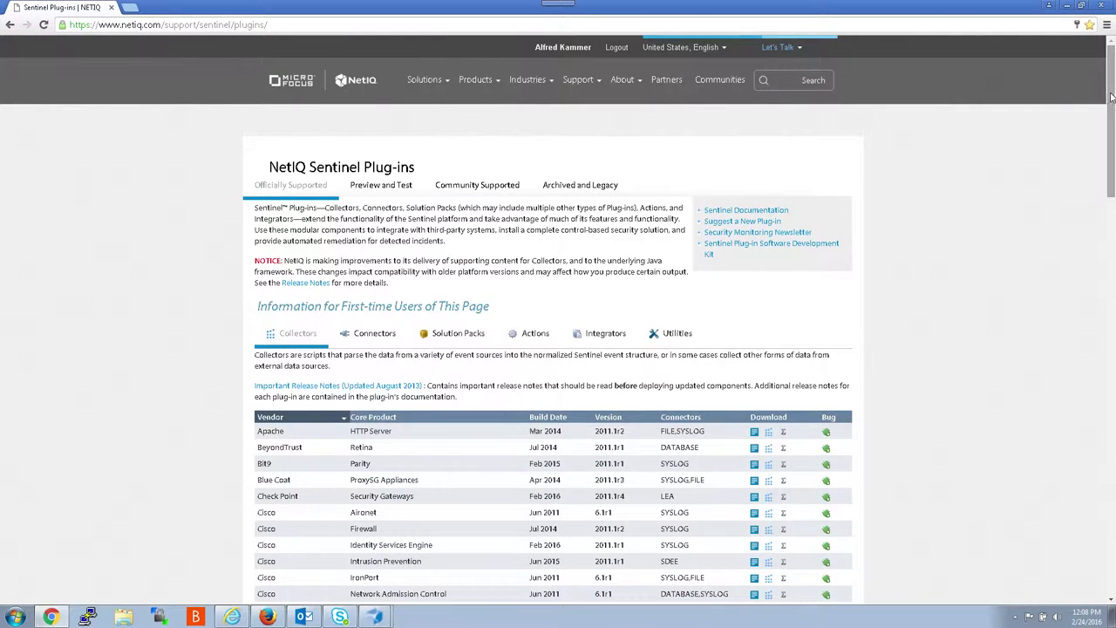
{"action": "left_click", "coordinate": [378, 187]}
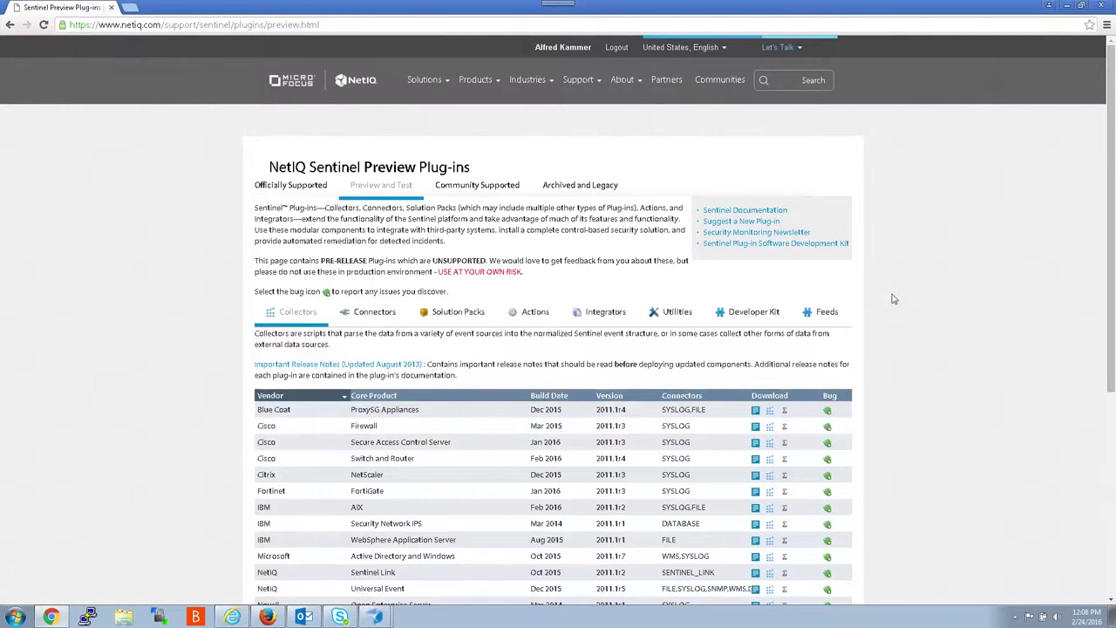
{"action": "scroll", "coordinate": [1112, 207], "scroll_direction": "down", "scroll_amount": 1}
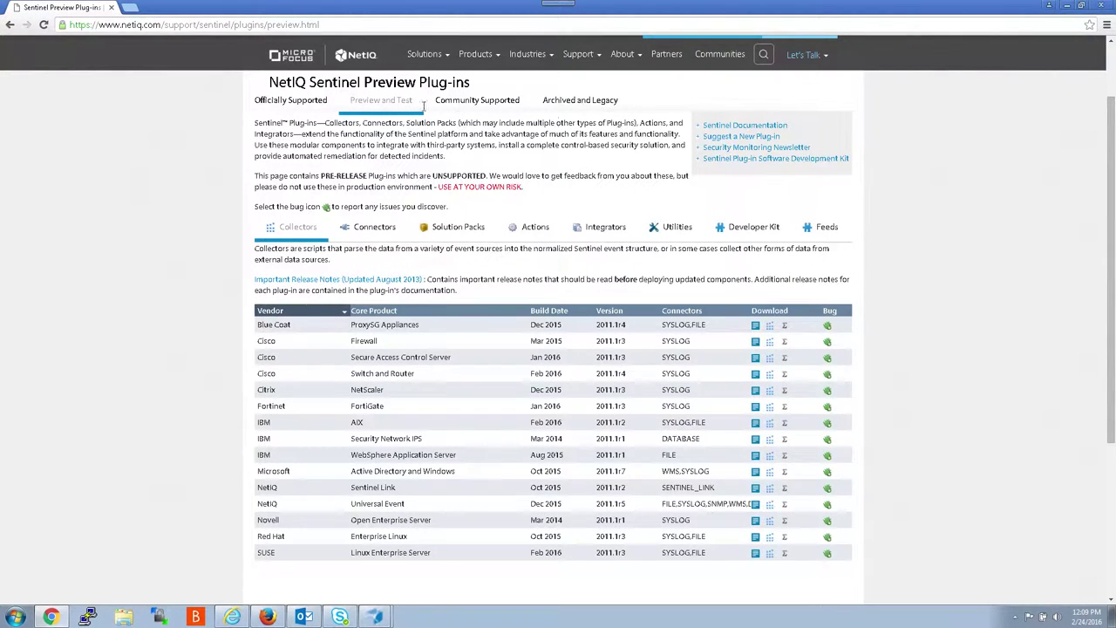
- Go back to Officially Supported collectors and find the Microsoft Active Directory and Windows 2011.1r6 row
{"action": "left_click", "coordinate": [289, 101]}
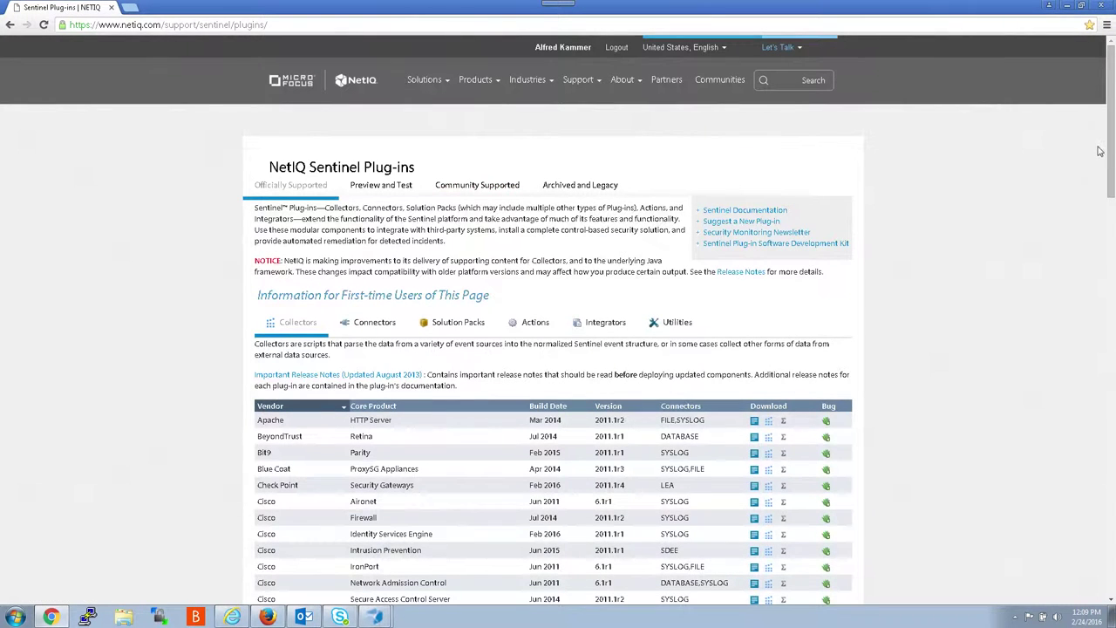
{"action": "scroll", "coordinate": [1111, 118], "scroll_direction": "down", "scroll_amount": 2}
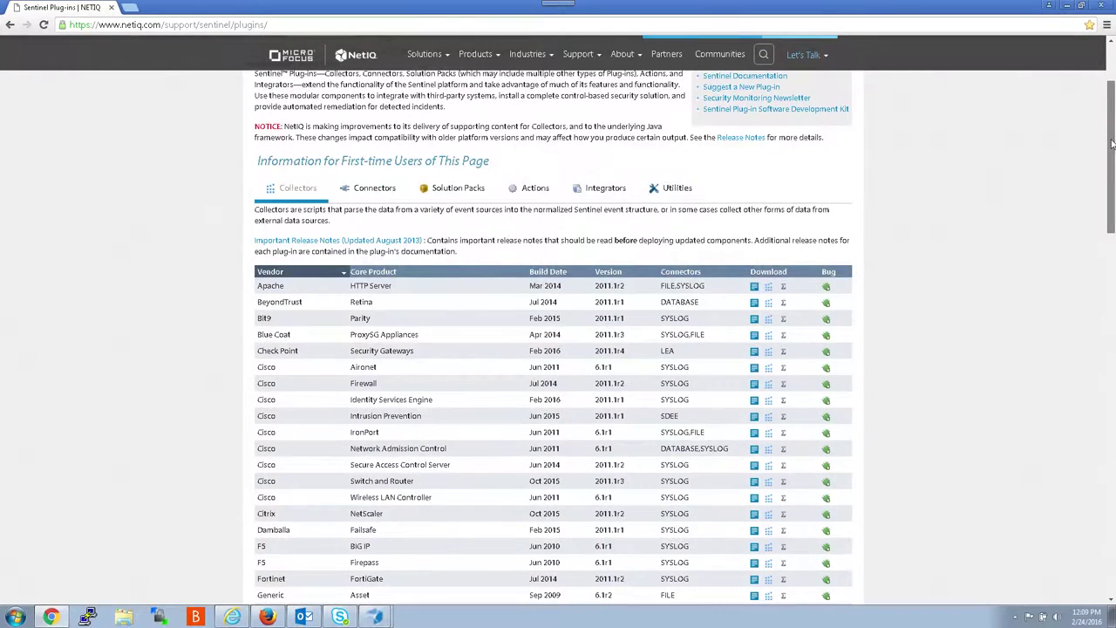
{"action": "left_click_drag", "start_coordinate": [1113, 145], "coordinate": [1113, 147]}
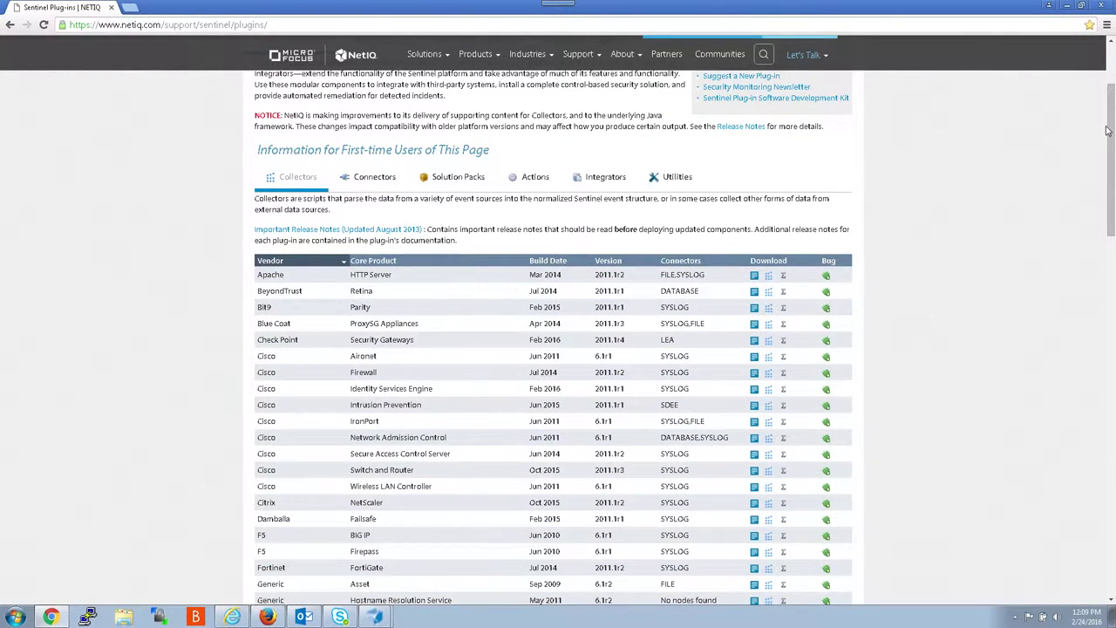
{"action": "left_click_drag", "start_coordinate": [1113, 131], "coordinate": [1113, 236]}
{"action": "scroll", "coordinate": [463, 445], "scroll_direction": "down", "scroll_amount": 2}
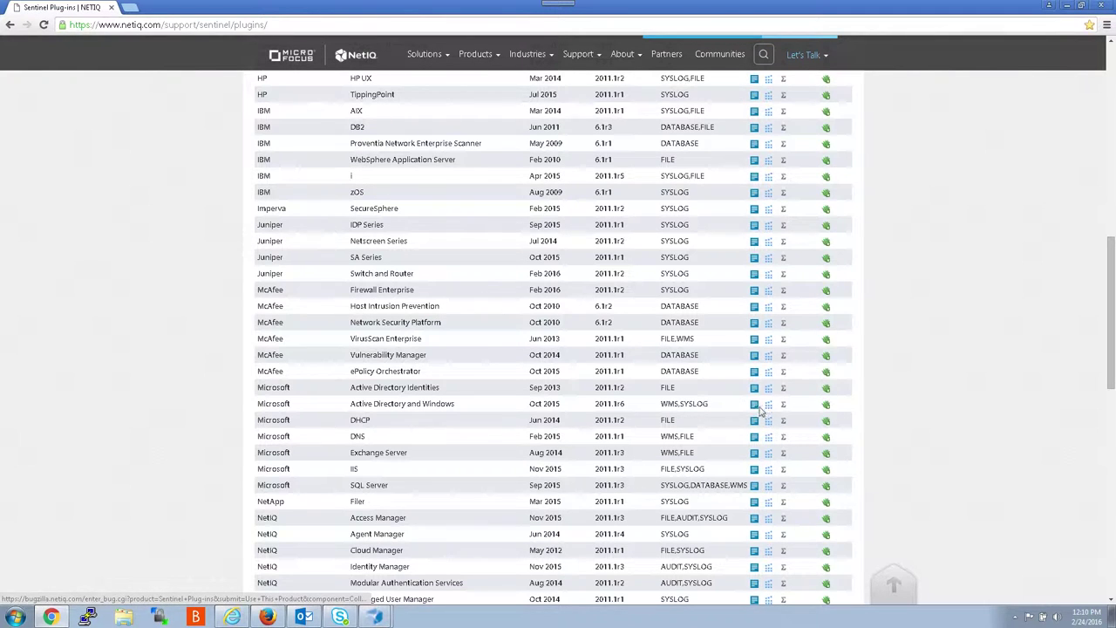
- Read the Active Directory and Windows 2011.1r6 collector guide down to its Release Notes
{"action": "left_click", "coordinate": [754, 405]}
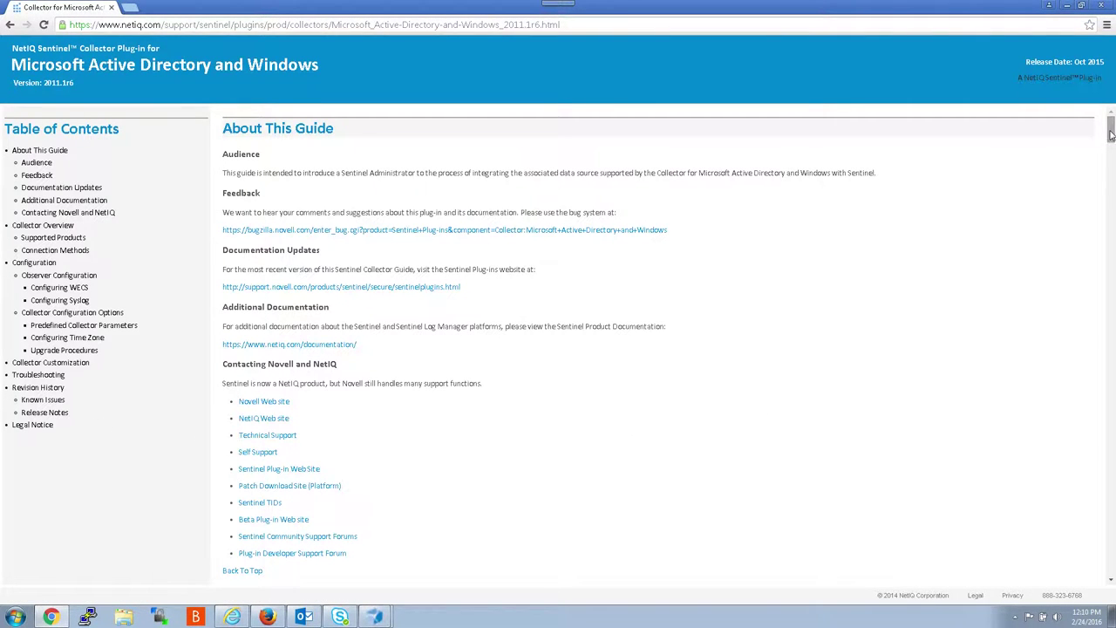
{"action": "left_click_drag", "start_coordinate": [1112, 128], "coordinate": [1112, 159]}
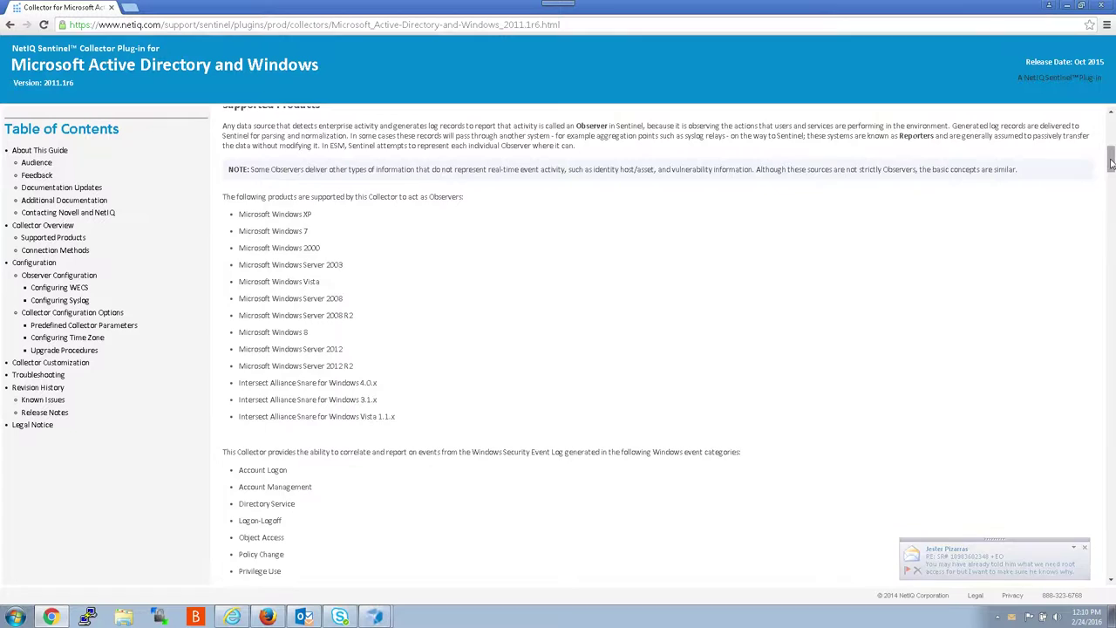
{"action": "left_click_drag", "start_coordinate": [1111, 163], "coordinate": [1112, 171]}
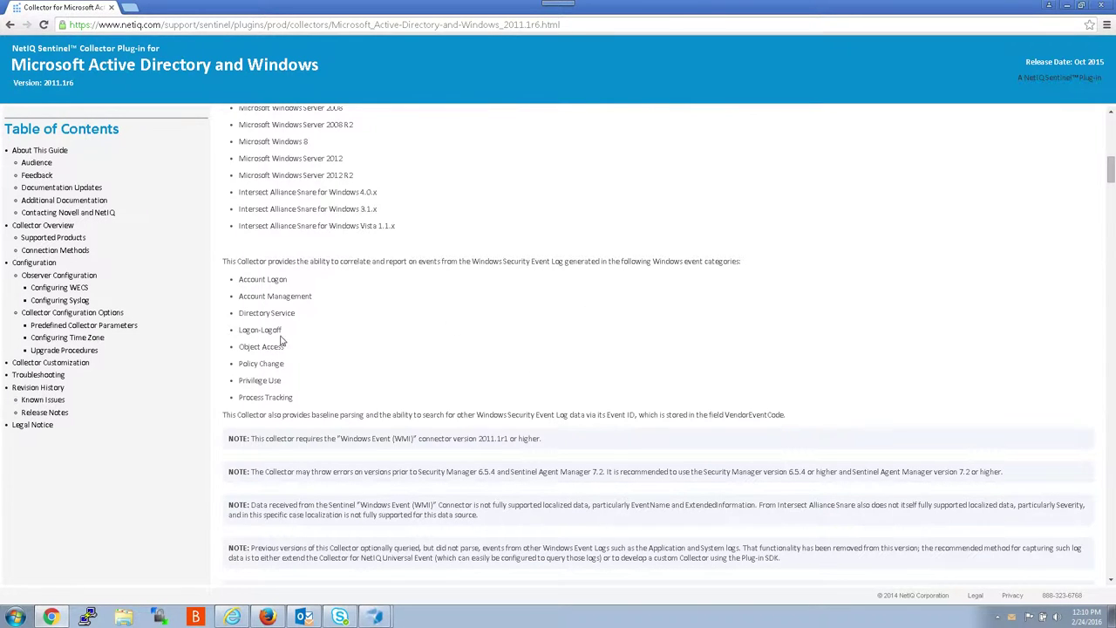
{"action": "scroll", "coordinate": [1111, 173], "scroll_direction": "down", "scroll_amount": 3}
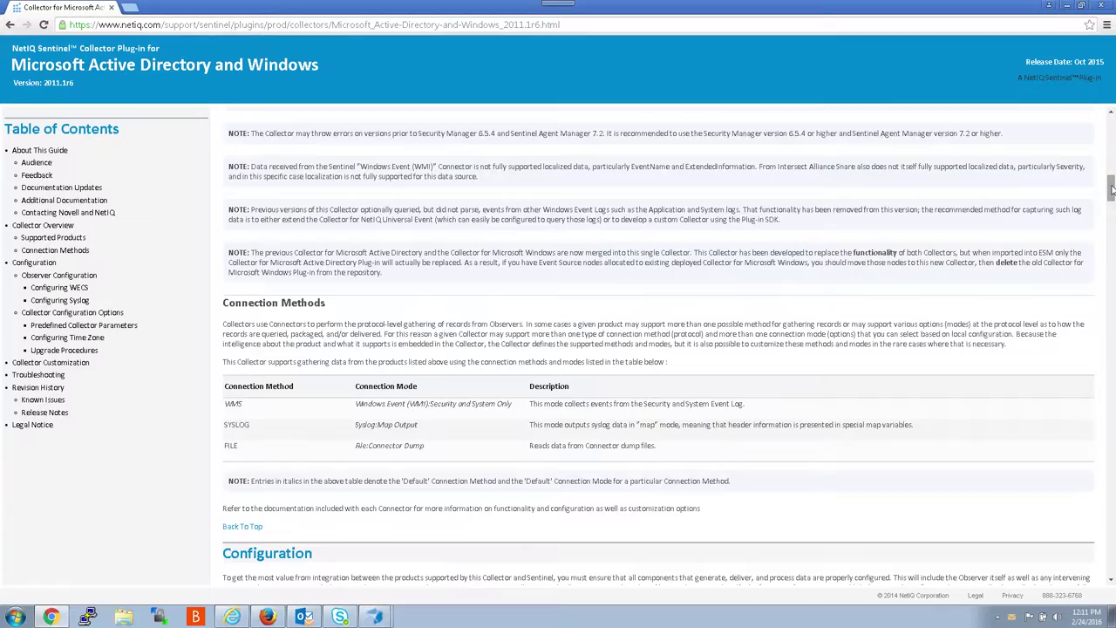
{"action": "left_click_drag", "start_coordinate": [1111, 189], "coordinate": [1112, 215]}
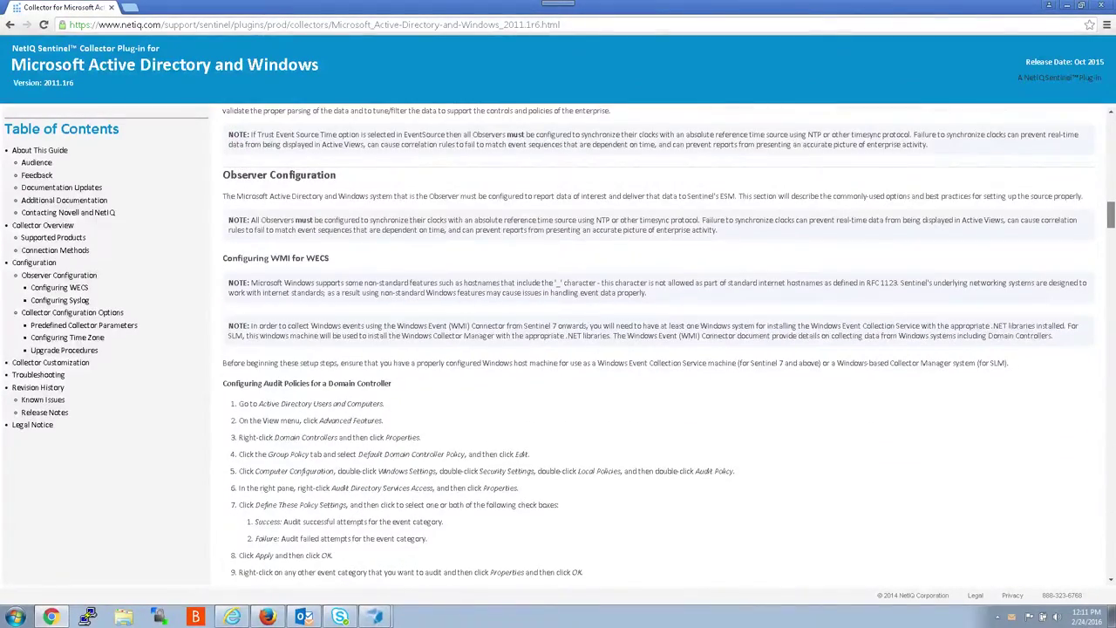
{"action": "left_click_drag", "start_coordinate": [1111, 215], "coordinate": [1111, 468]}
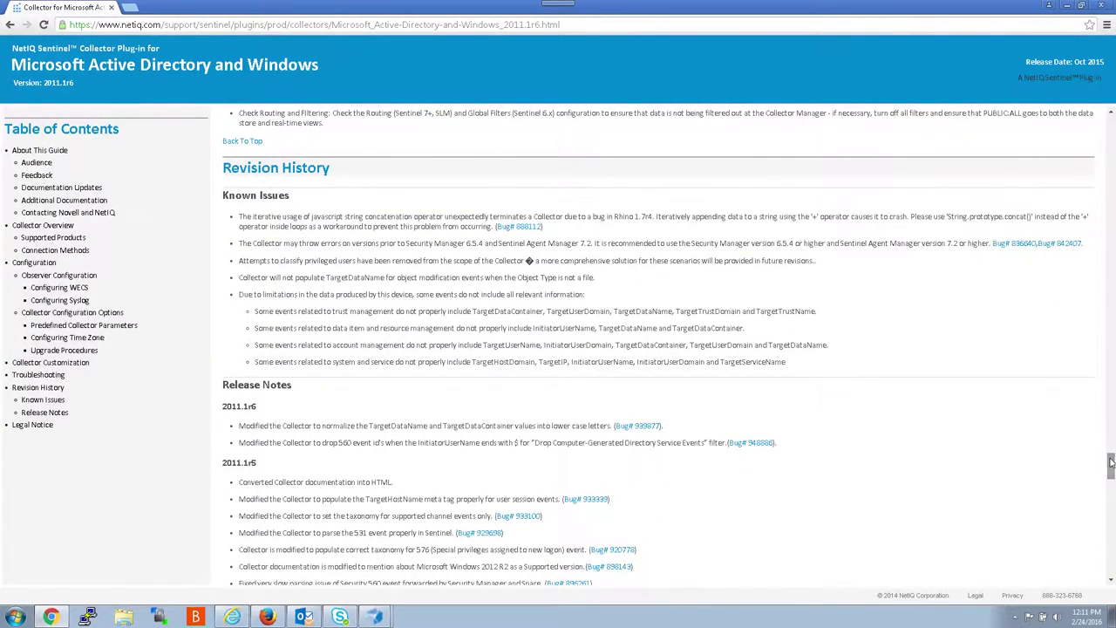
{"action": "mouse_move", "coordinate": [1111, 462]}
{"action": "left_mouse_down"}
{"action": "mouse_move", "coordinate": [1111, 480]}
{"action": "mouse_move", "coordinate": [1111, 470]}
{"action": "left_mouse_up"}
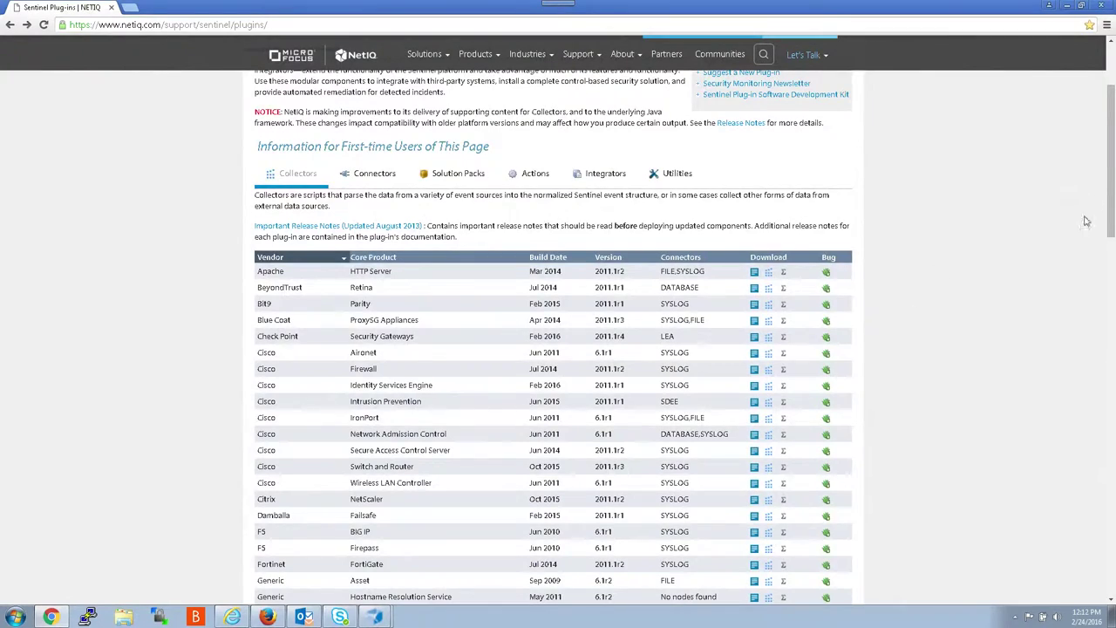
- Download the Microsoft_Active-Directory-and-Windows_2011.1r6.clz.zip collector package
{"action": "scroll", "coordinate": [1112, 163], "scroll_direction": "down", "scroll_amount": 5}
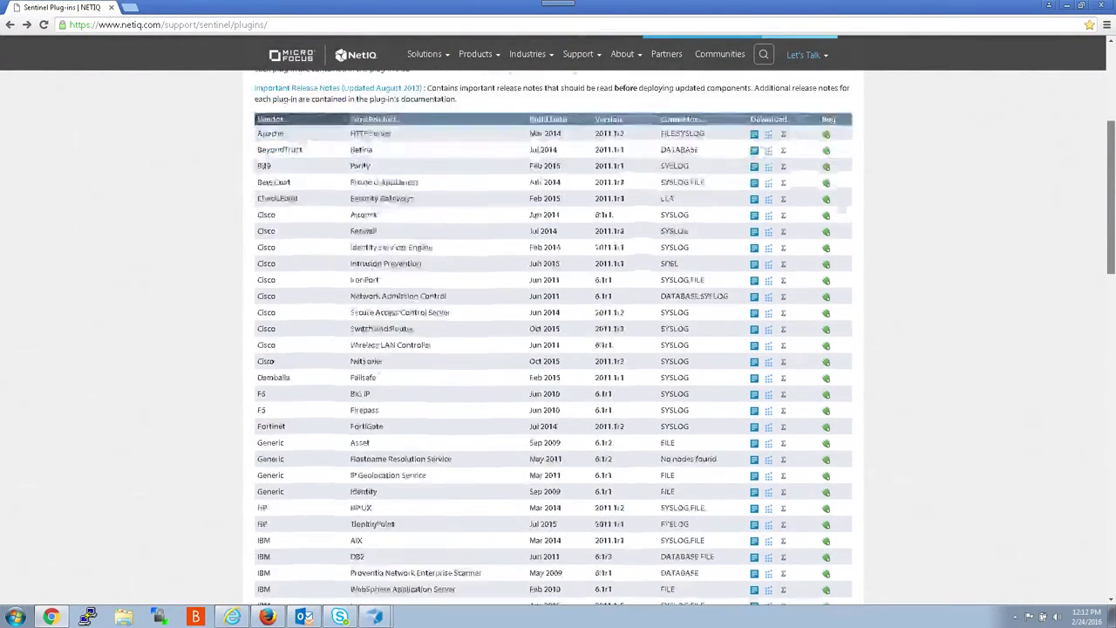
{"action": "scroll", "coordinate": [708, 355], "scroll_direction": "down", "scroll_amount": 2}
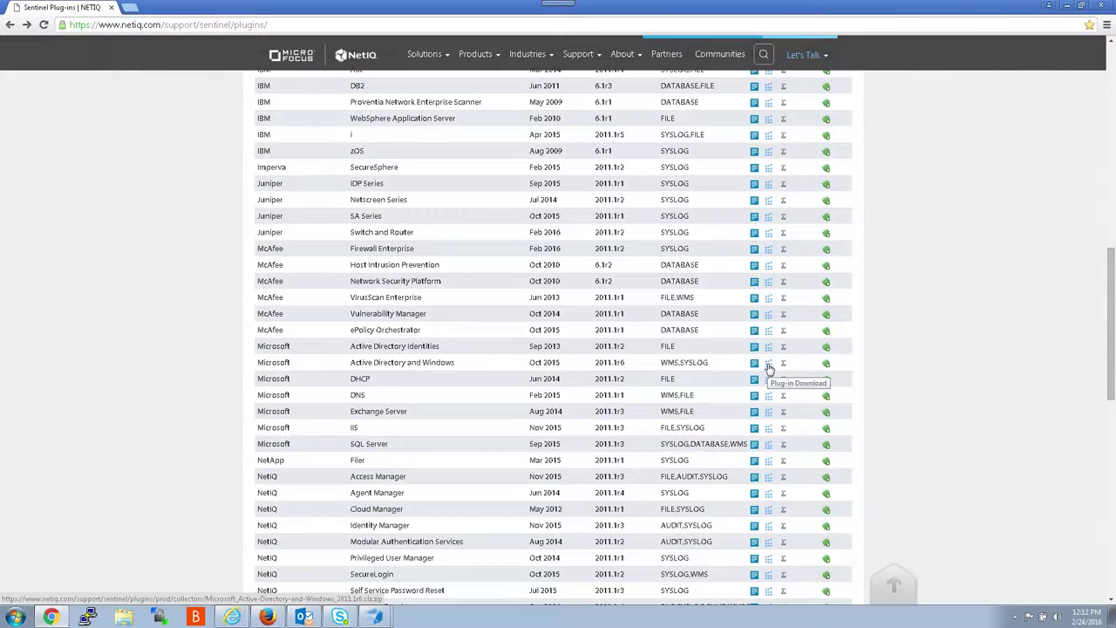
{"action": "left_click", "coordinate": [770, 365]}
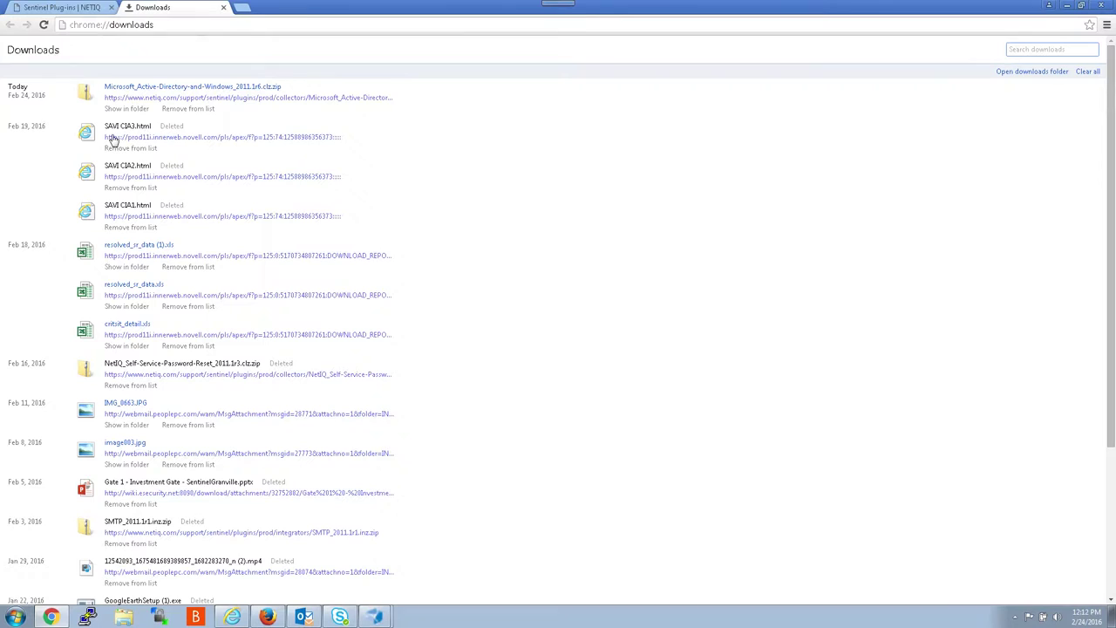
- Save a copy of the downloaded zip, targeting Documents › First Article Testing (plugins) › collectors
{"action": "right_click", "coordinate": [85, 96]}
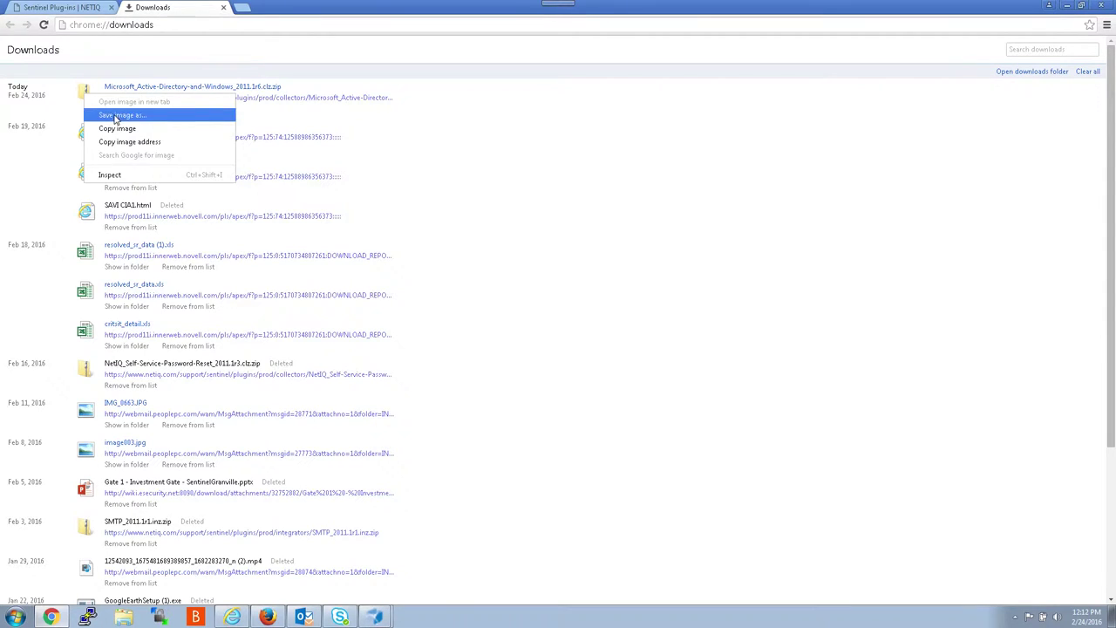
{"action": "left_click", "coordinate": [114, 117]}
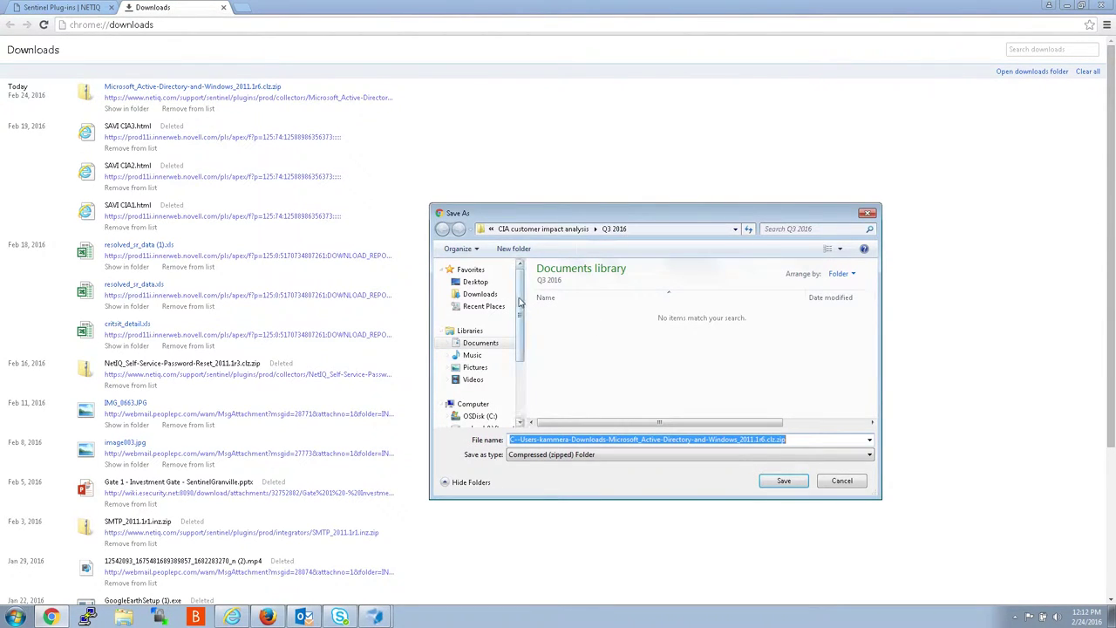
{"action": "left_click", "coordinate": [478, 344]}
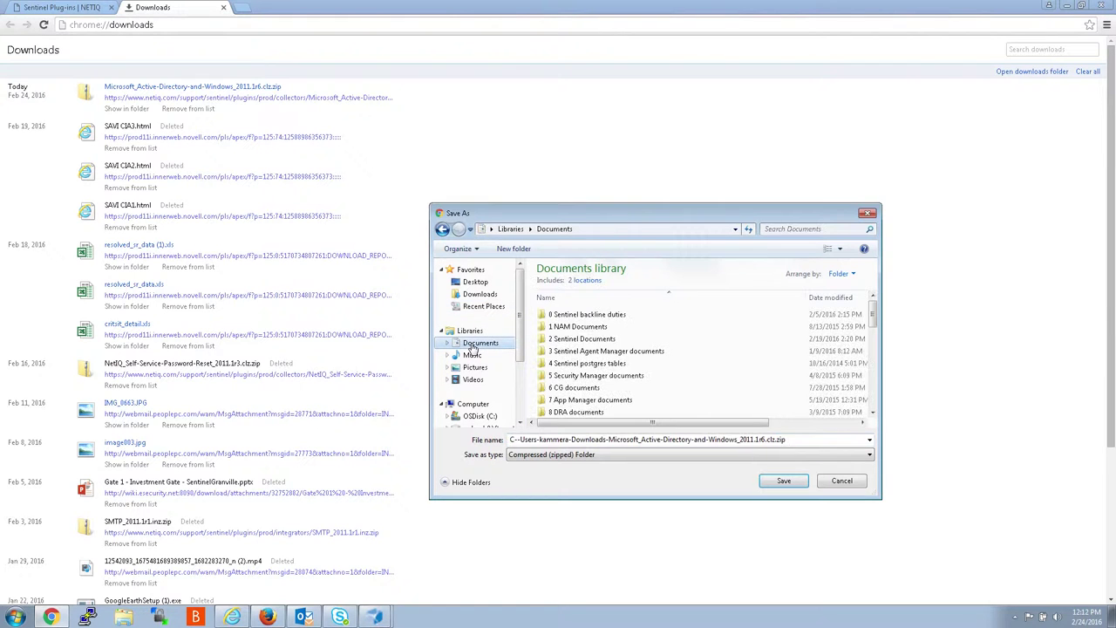
{"action": "double_click", "coordinate": [581, 316]}
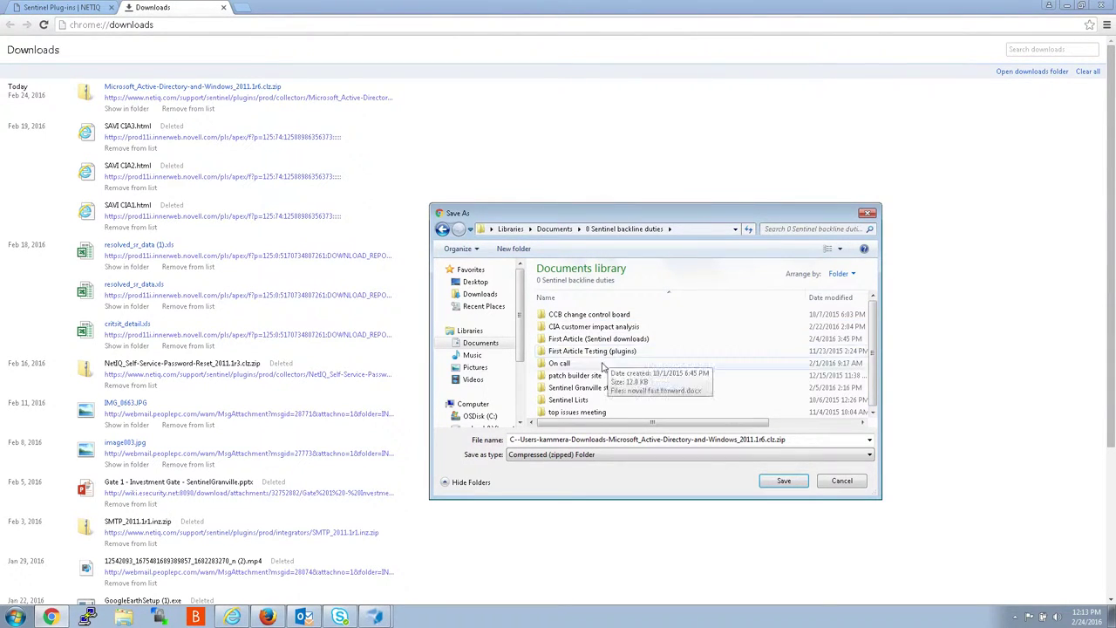
{"action": "double_click", "coordinate": [587, 352]}
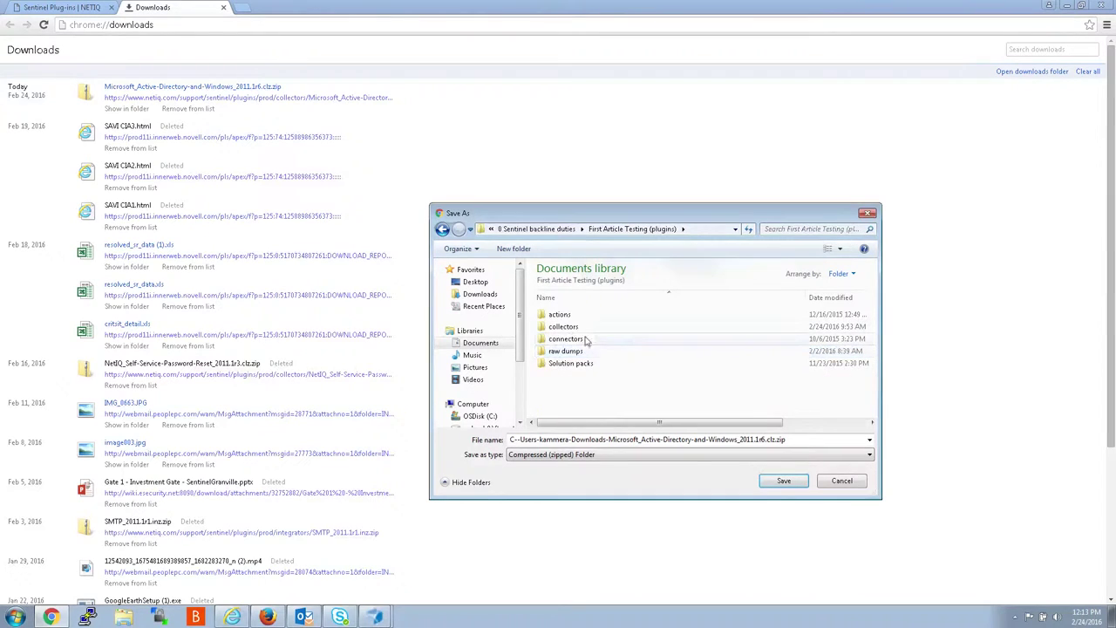
{"action": "double_click", "coordinate": [563, 327]}
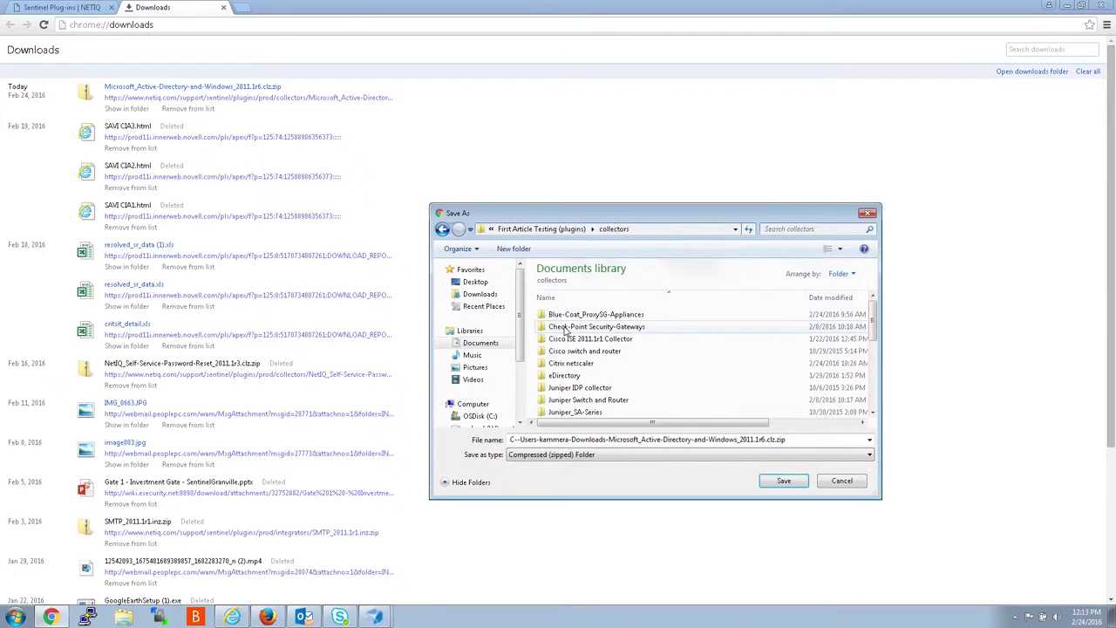
- Save the package into the collectors folder and return to the Sentinel Plug-ins page
{"action": "left_click", "coordinate": [784, 482]}
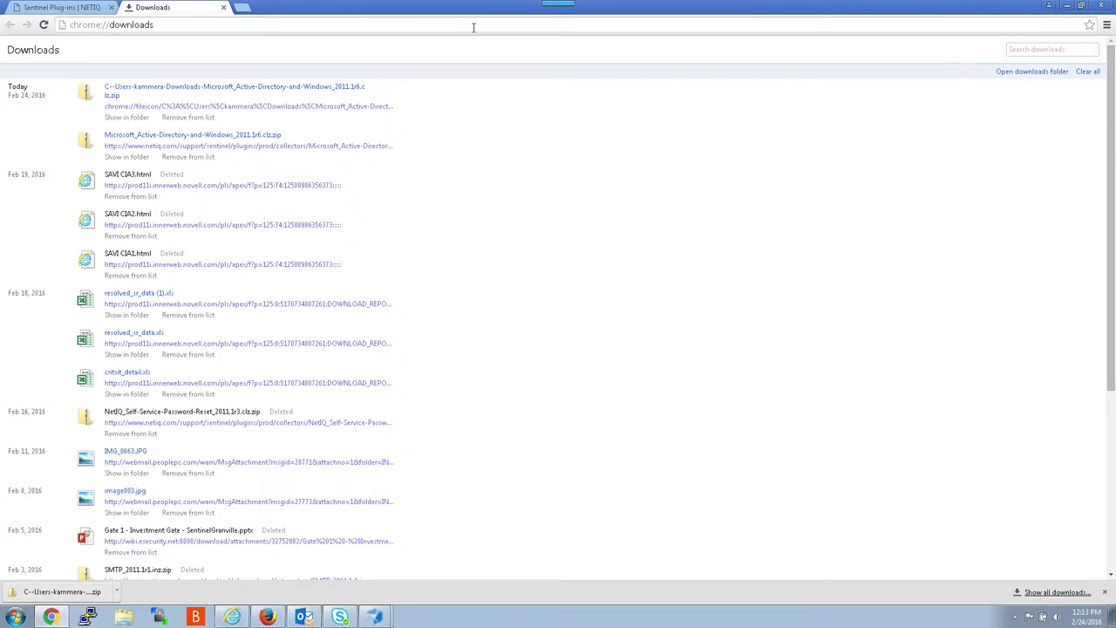
{"action": "left_click", "coordinate": [74, 12]}
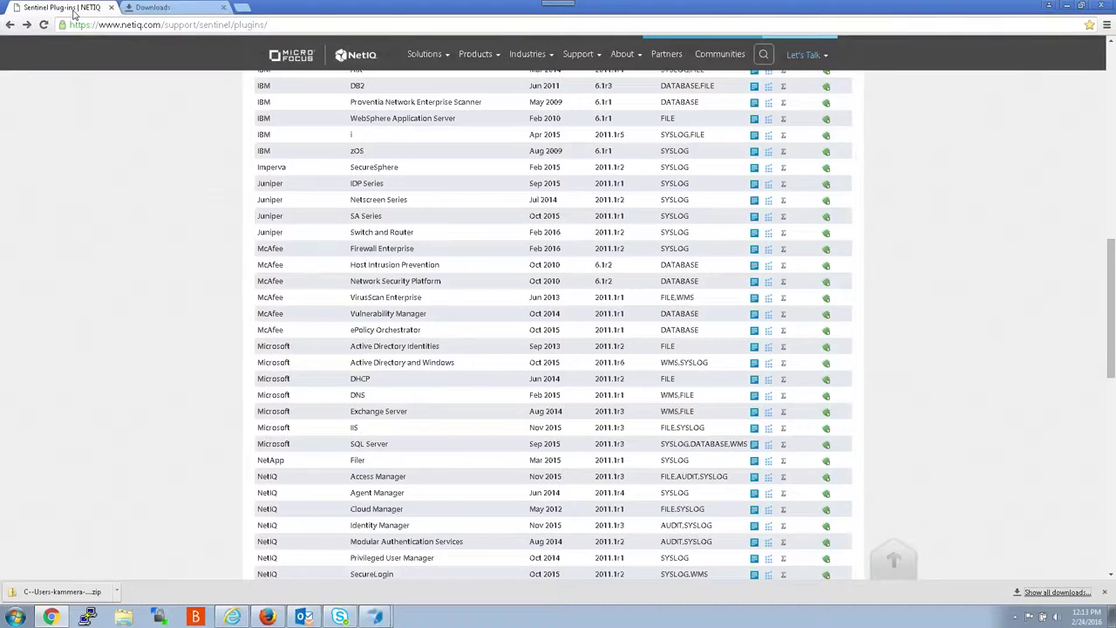
{"action": "left_click", "coordinate": [190, 13]}
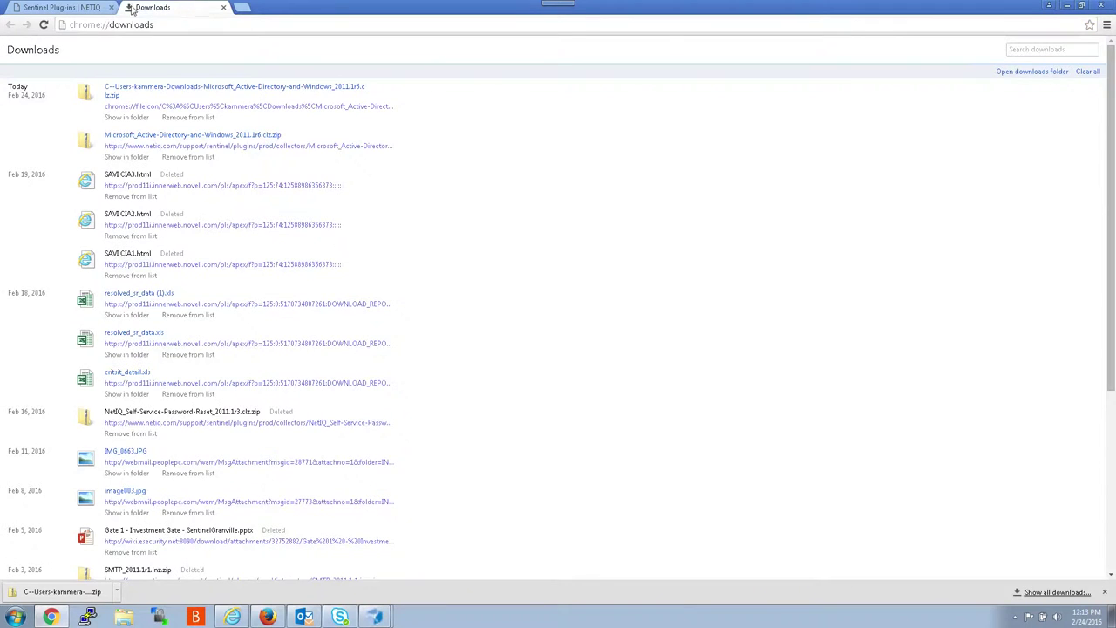
{"action": "left_click", "coordinate": [87, 10]}
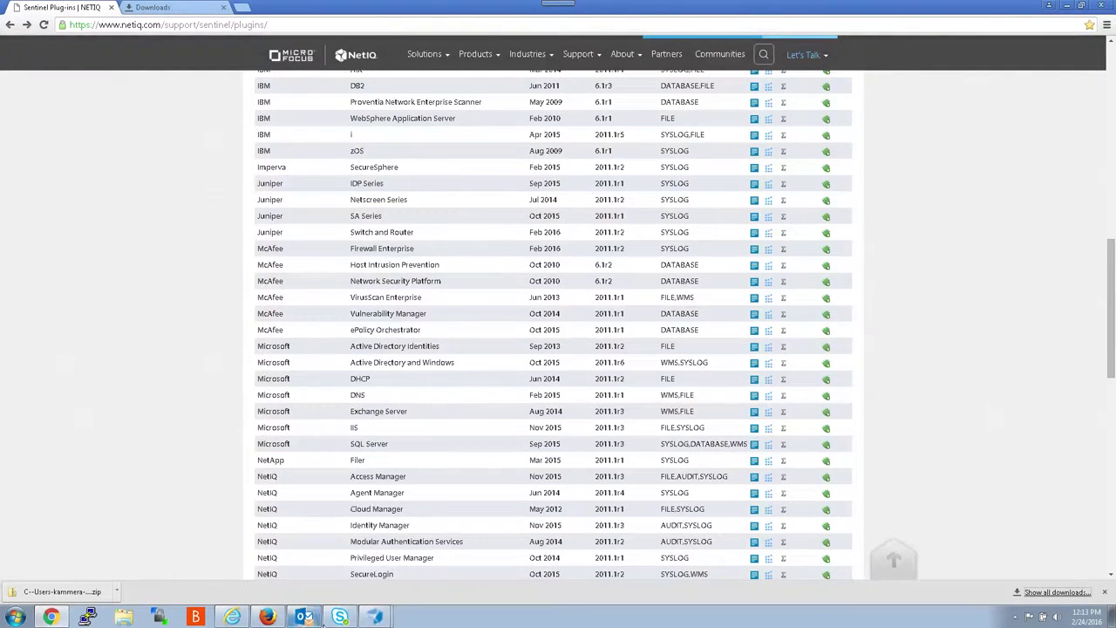
- Bring the Sentinel Event Source Management window to the front
{"action": "mouse_move", "coordinate": [375, 617]}
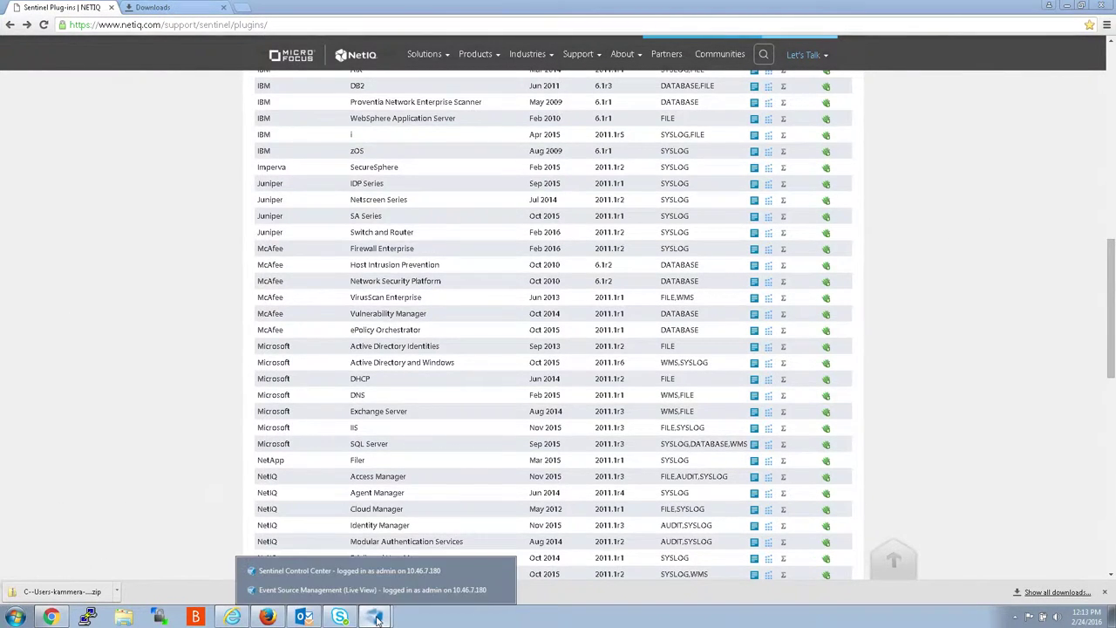
{"action": "left_click", "coordinate": [333, 575]}
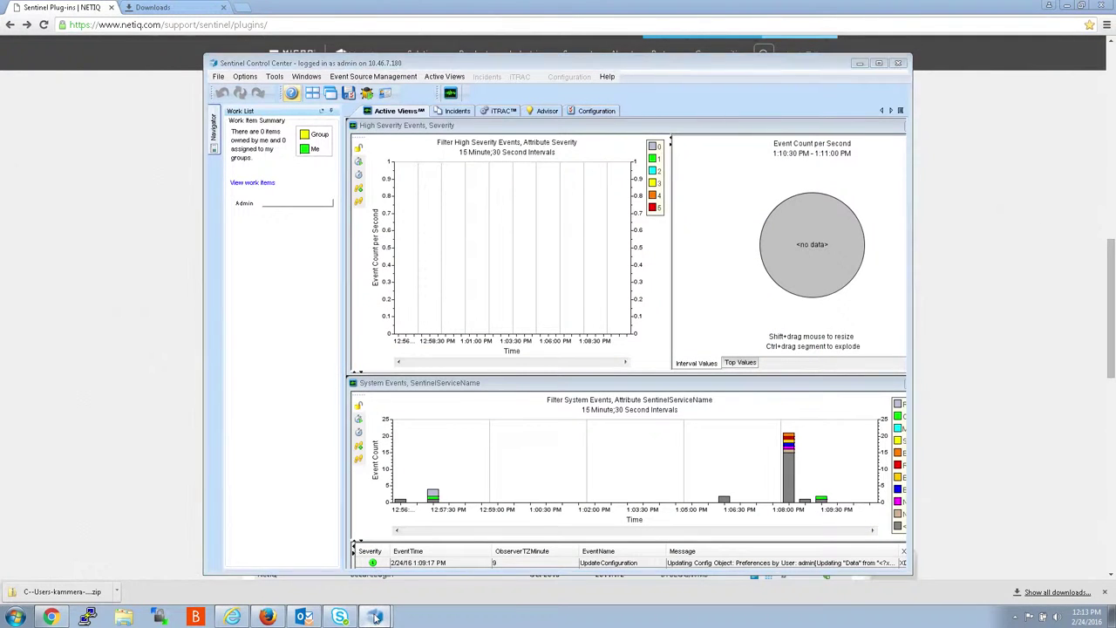
{"action": "mouse_move", "coordinate": [375, 617]}
{"action": "left_click", "coordinate": [350, 593]}
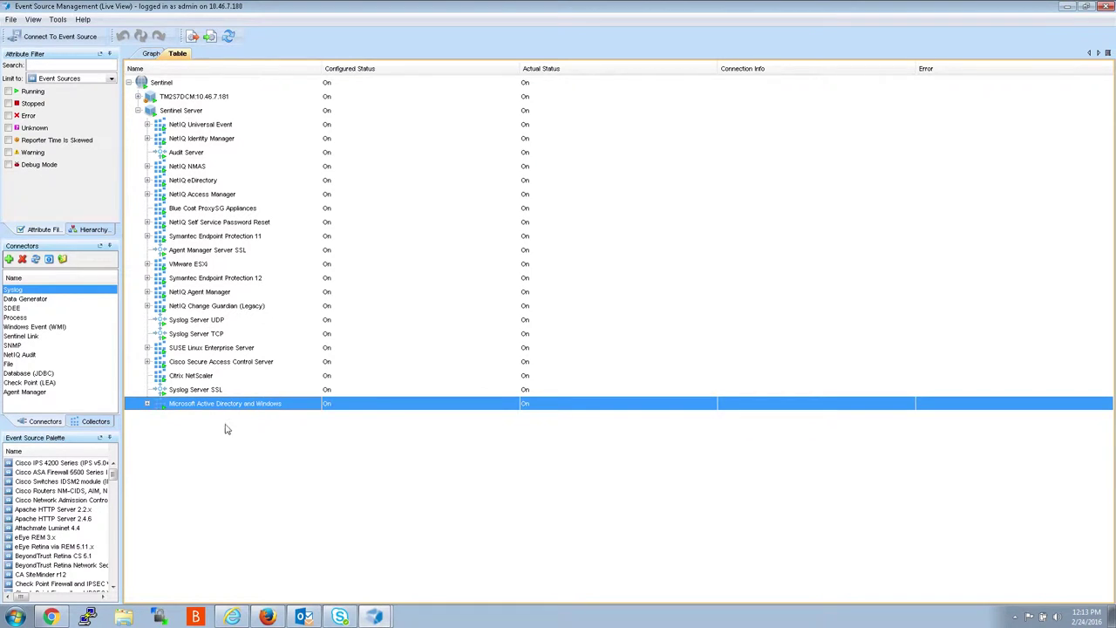
- Start a package-file plug-in import and pick Microsoft_Active-Directory-and-Windows_2011.1r6.clz.zip from the Microsoft AD collector folder
{"action": "left_click", "coordinate": [8, 259]}
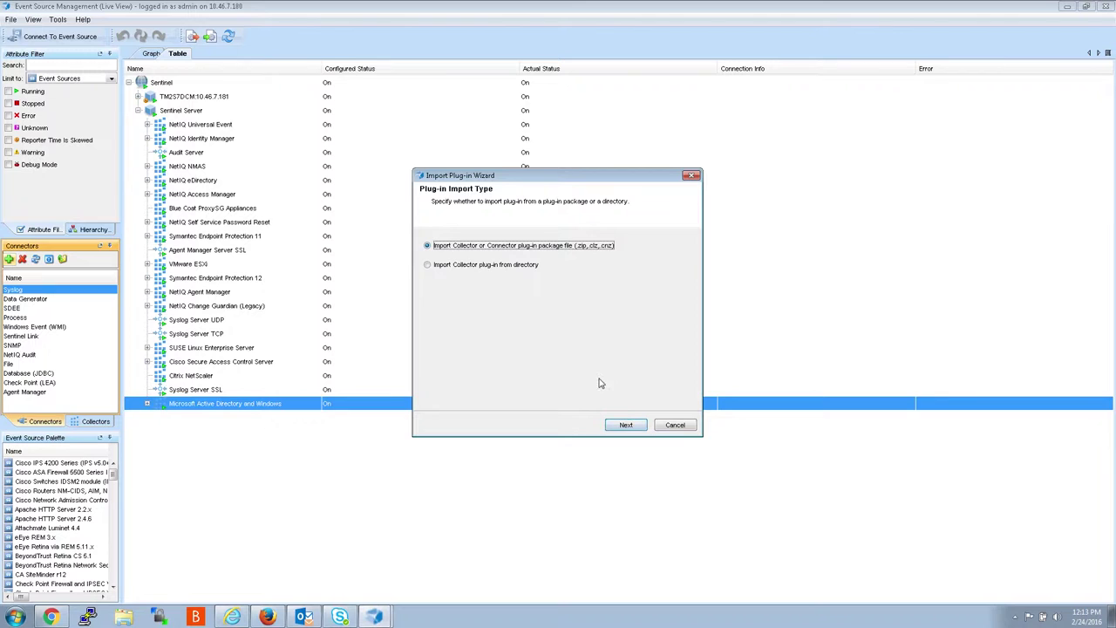
{"action": "left_click", "coordinate": [626, 424]}
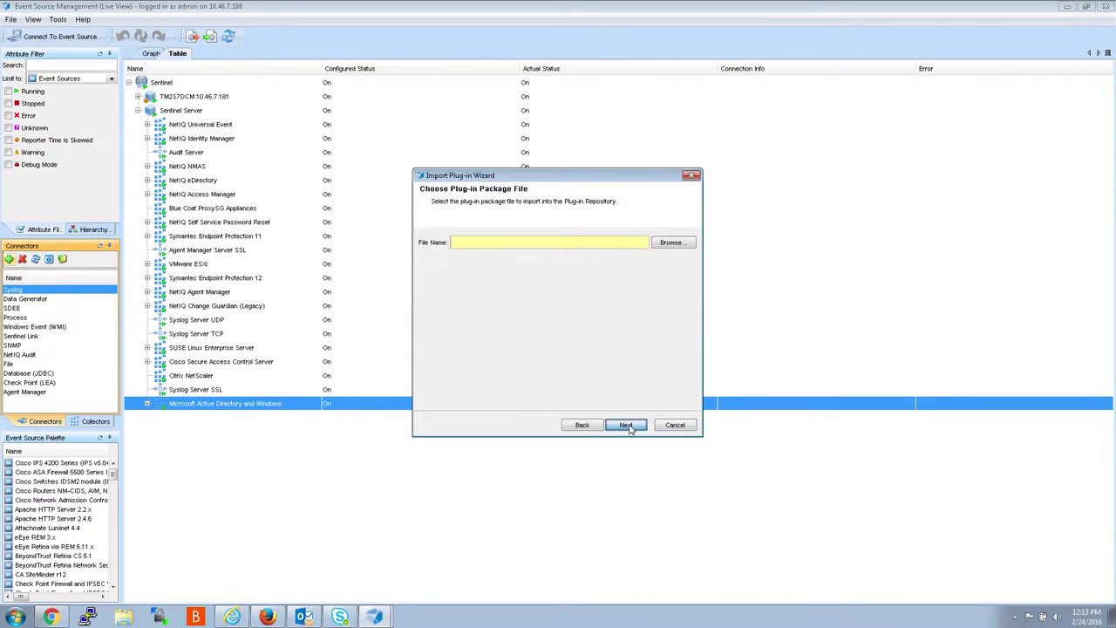
{"action": "left_click", "coordinate": [671, 243]}
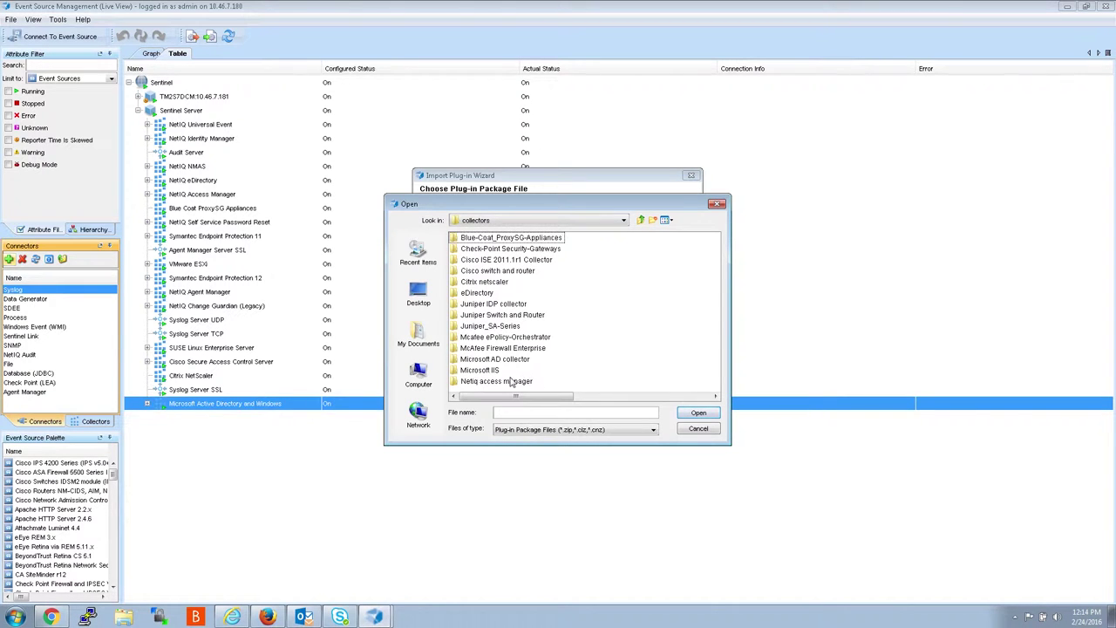
{"action": "double_click", "coordinate": [472, 360]}
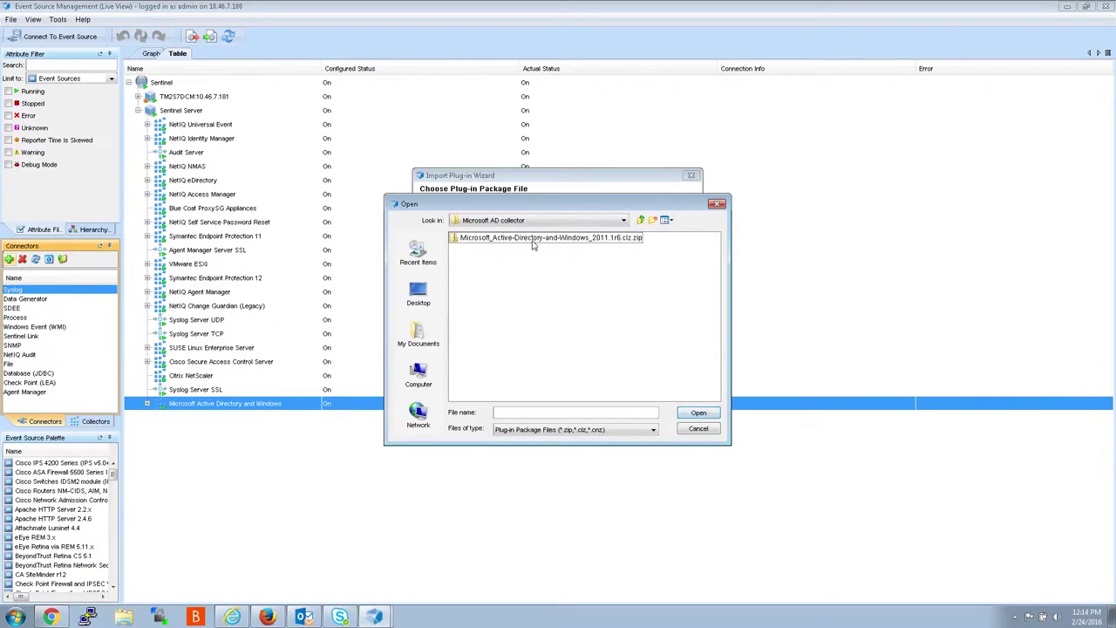
{"action": "left_click", "coordinate": [490, 240]}
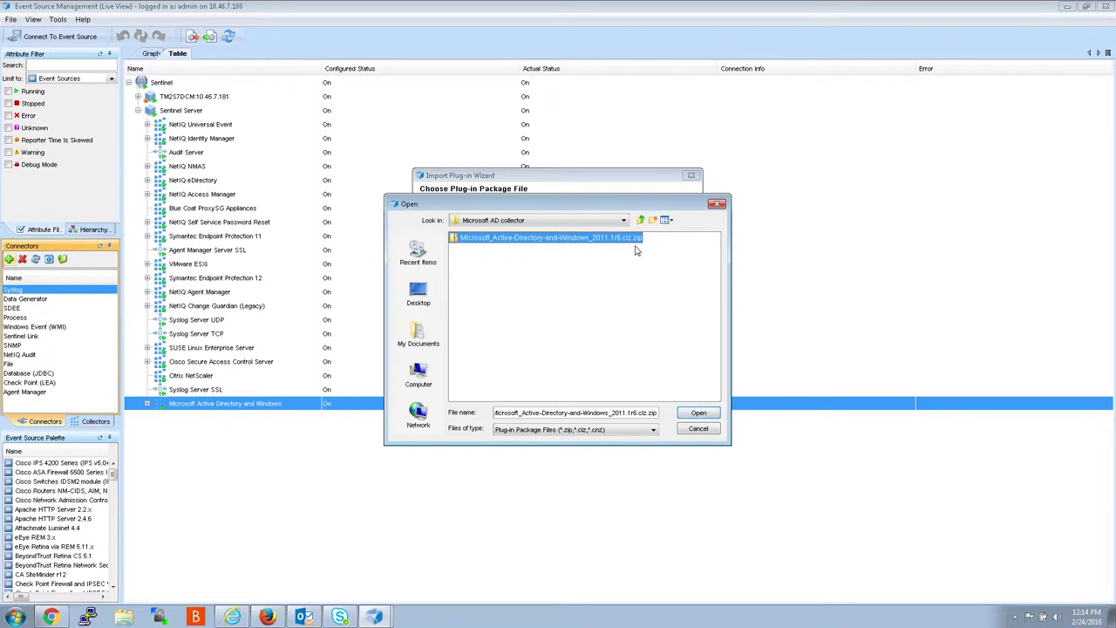
{"action": "left_click", "coordinate": [699, 413]}
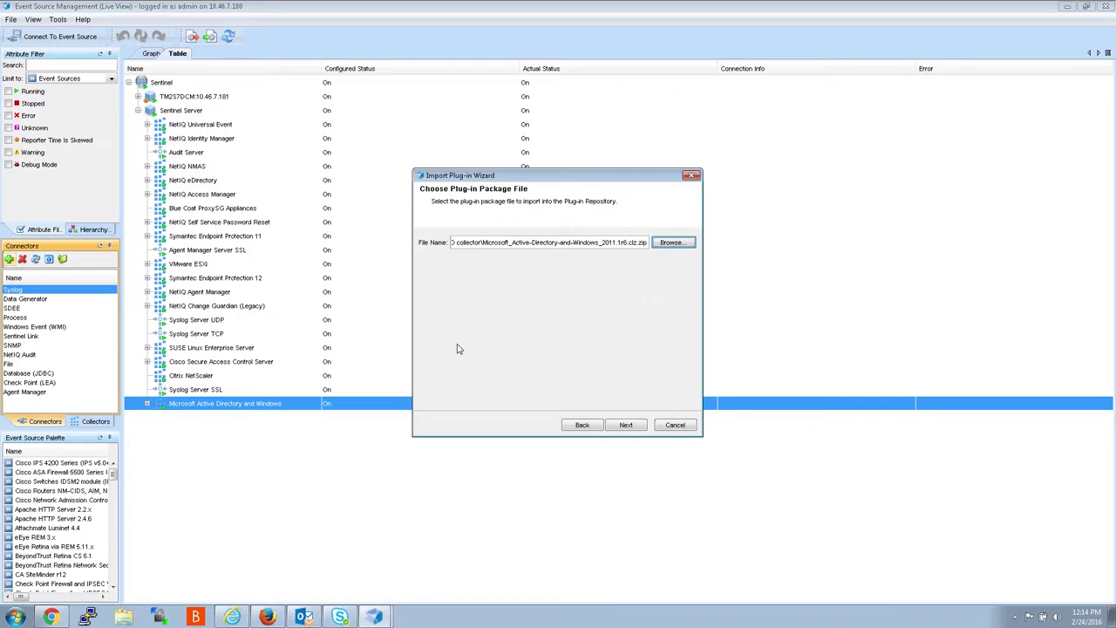
- Import the 2011.1r6 plug-in over 2011.1r4, with Update Deployed Plug-ins ticked
{"action": "left_click", "coordinate": [627, 425]}
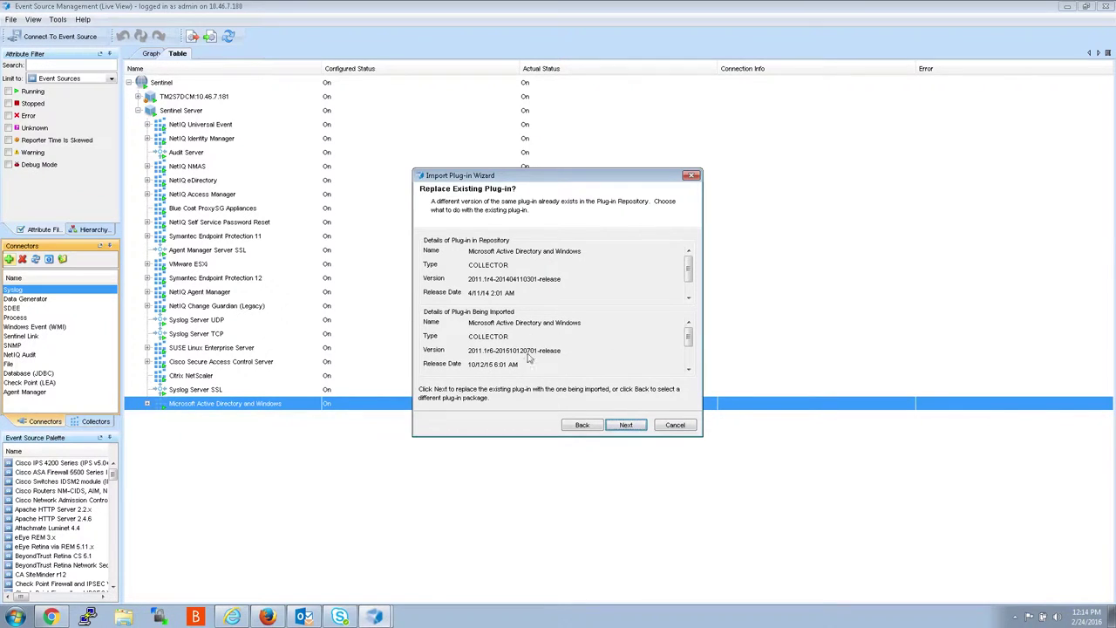
{"action": "left_click", "coordinate": [626, 425]}
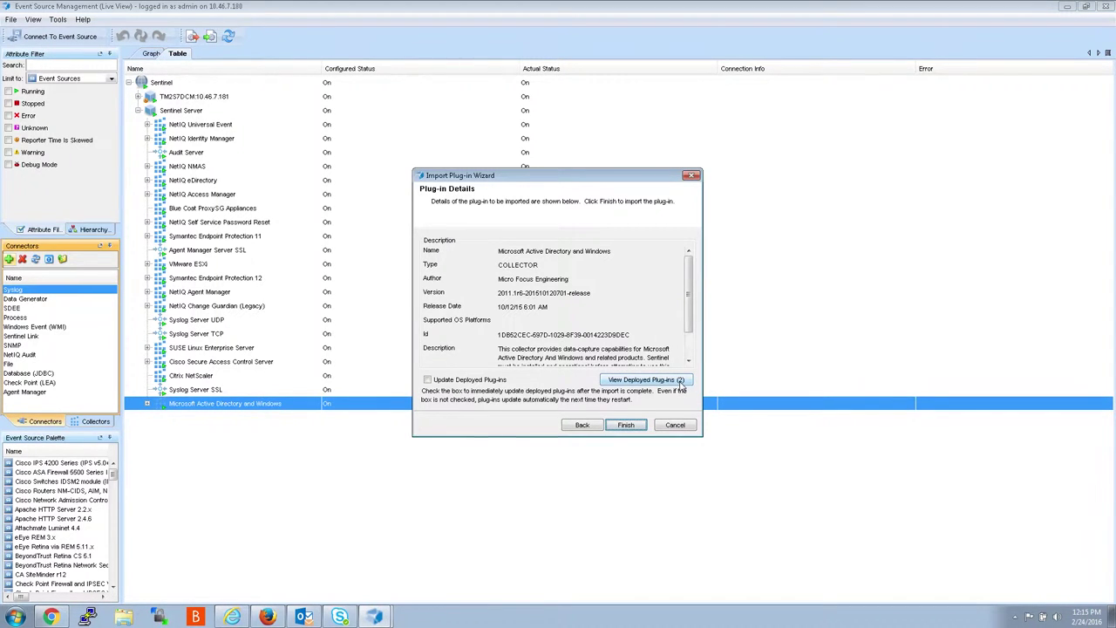
{"action": "left_click", "coordinate": [428, 381]}
{"action": "left_click", "coordinate": [625, 427]}
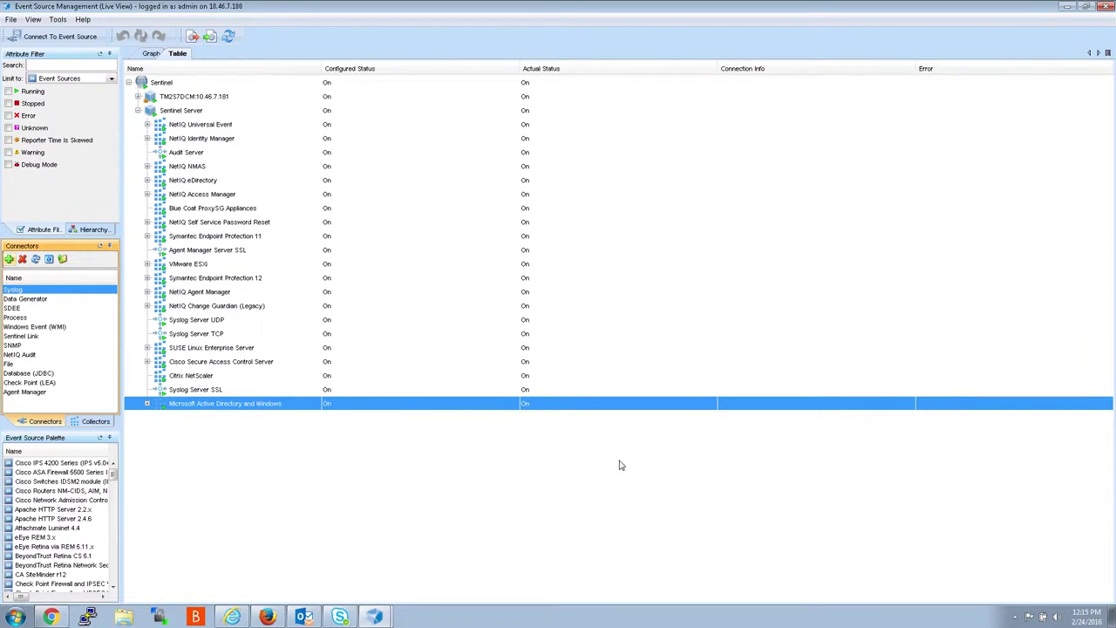
{"action": "left_click", "coordinate": [148, 404]}
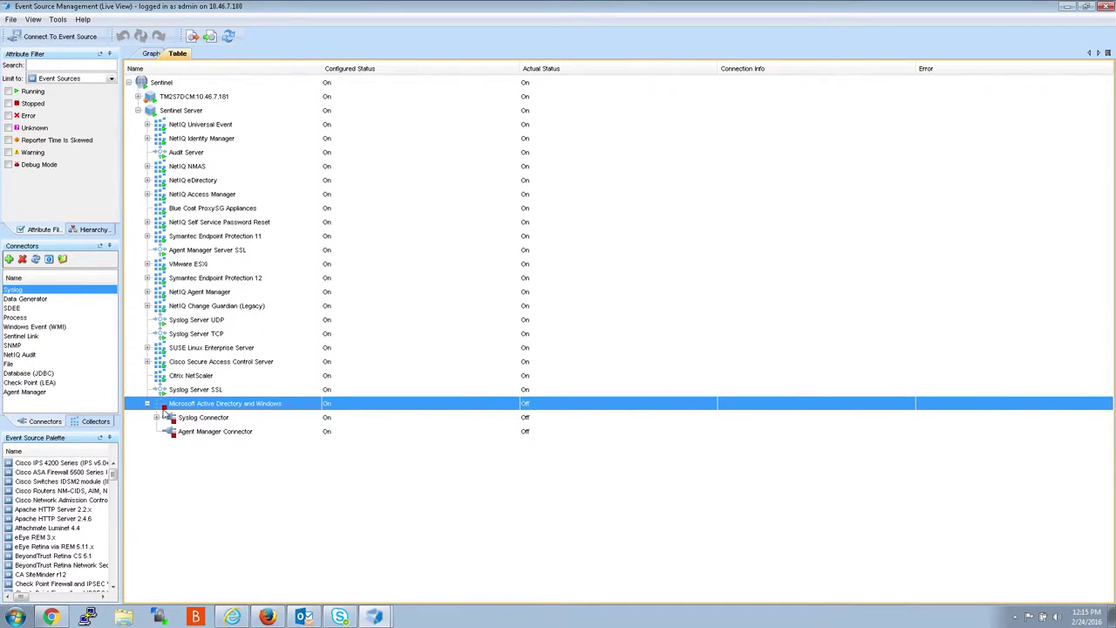
{"action": "left_click", "coordinate": [147, 404]}
{"action": "right_click", "coordinate": [197, 407]}
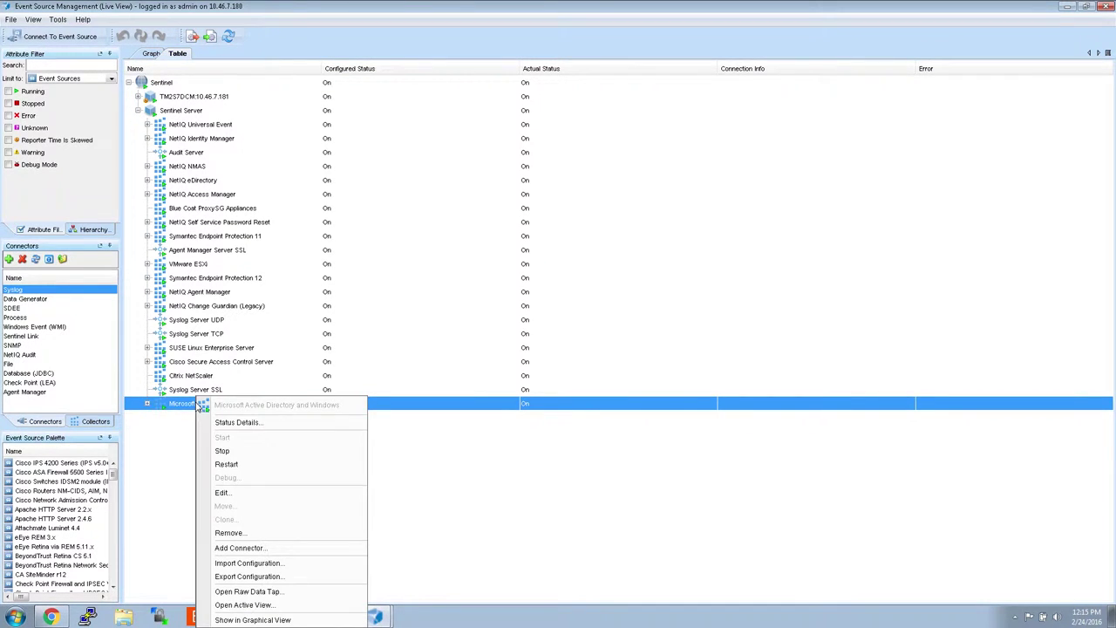
{"action": "left_click", "coordinate": [234, 493]}
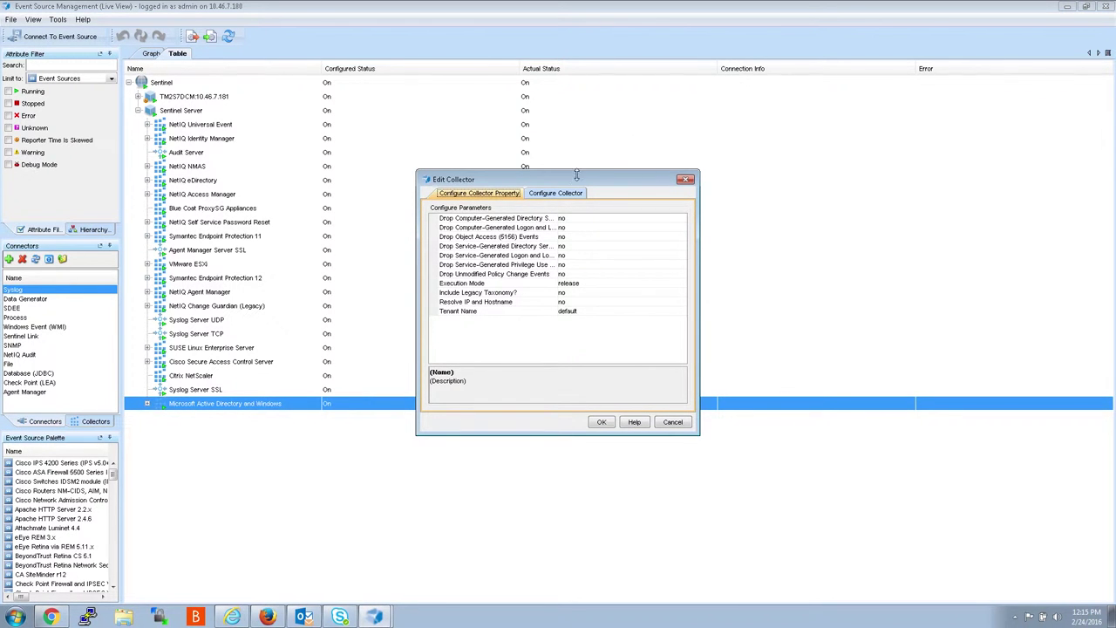
{"action": "left_click", "coordinate": [559, 195]}
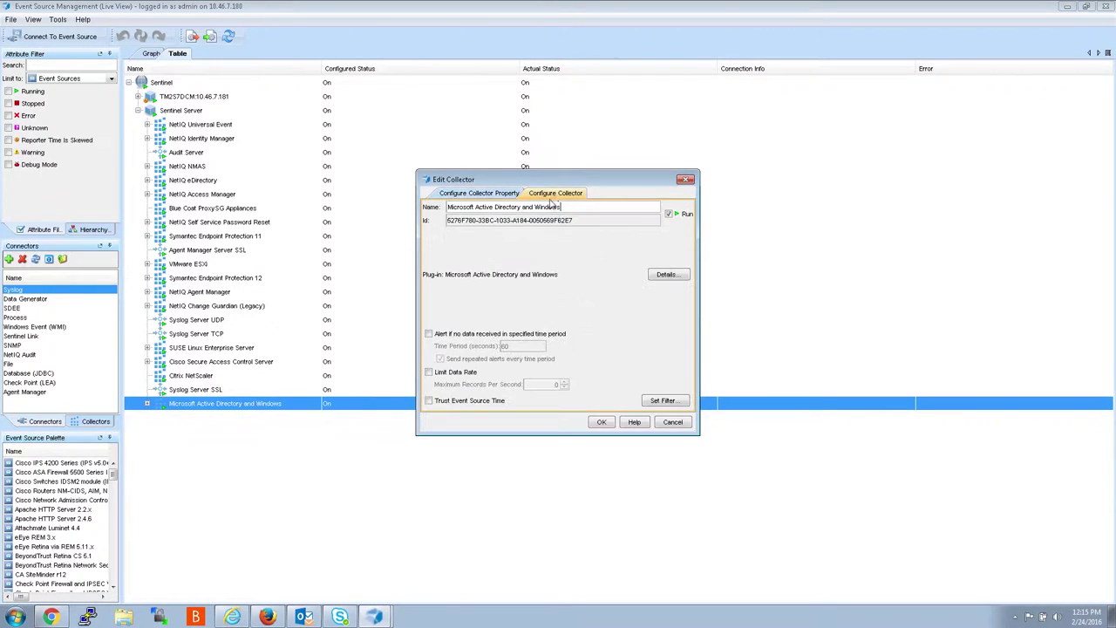
{"action": "left_click", "coordinate": [666, 276]}
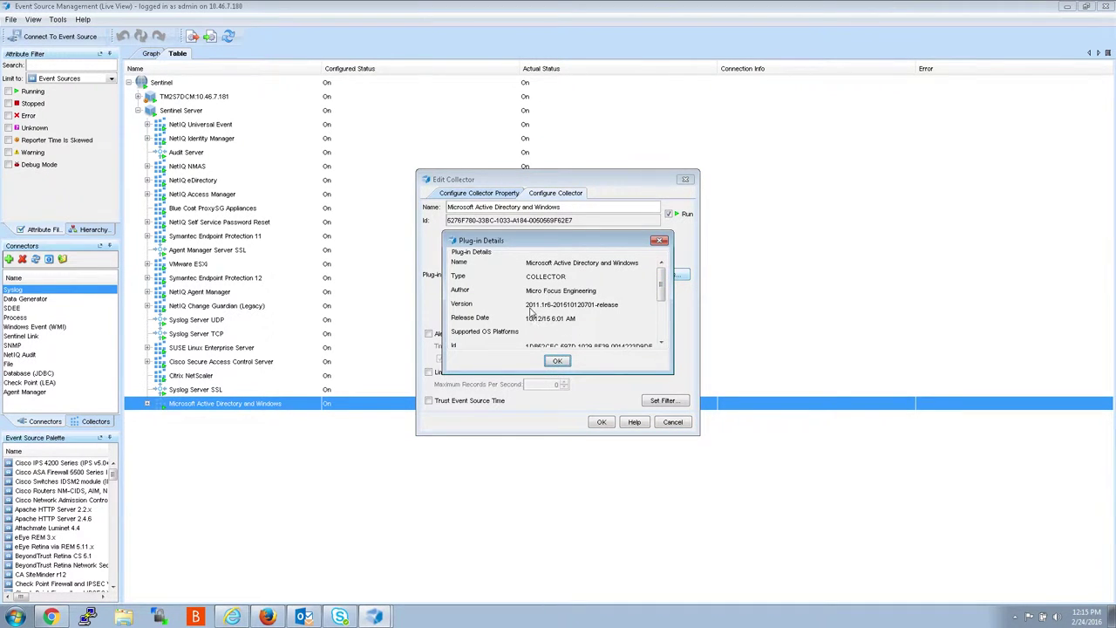
{"action": "left_click", "coordinate": [558, 361]}
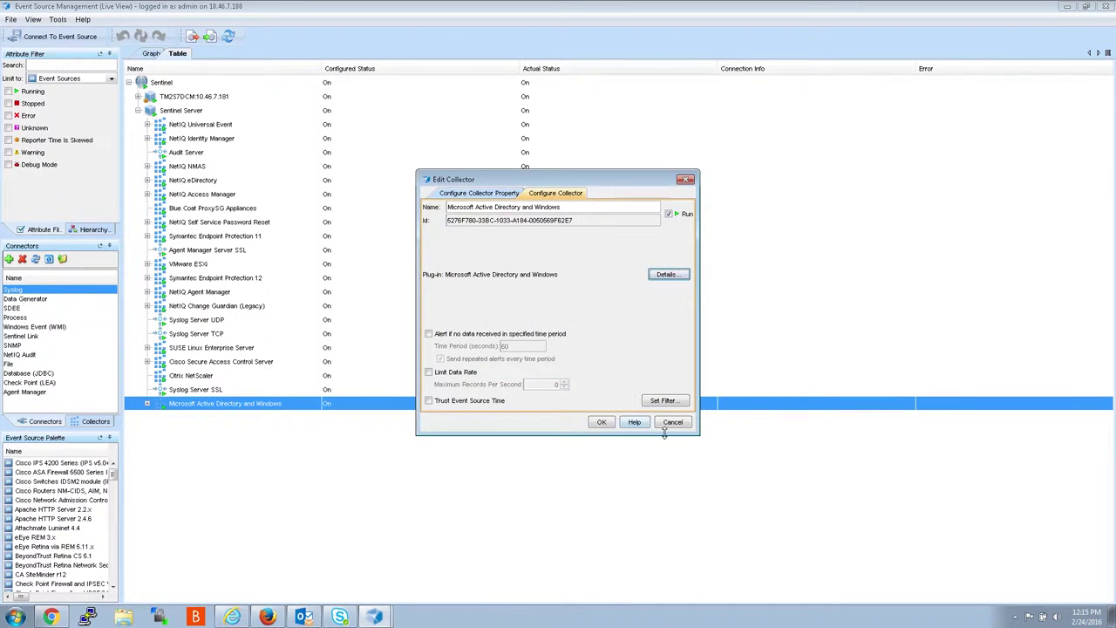
{"action": "left_click", "coordinate": [601, 424]}
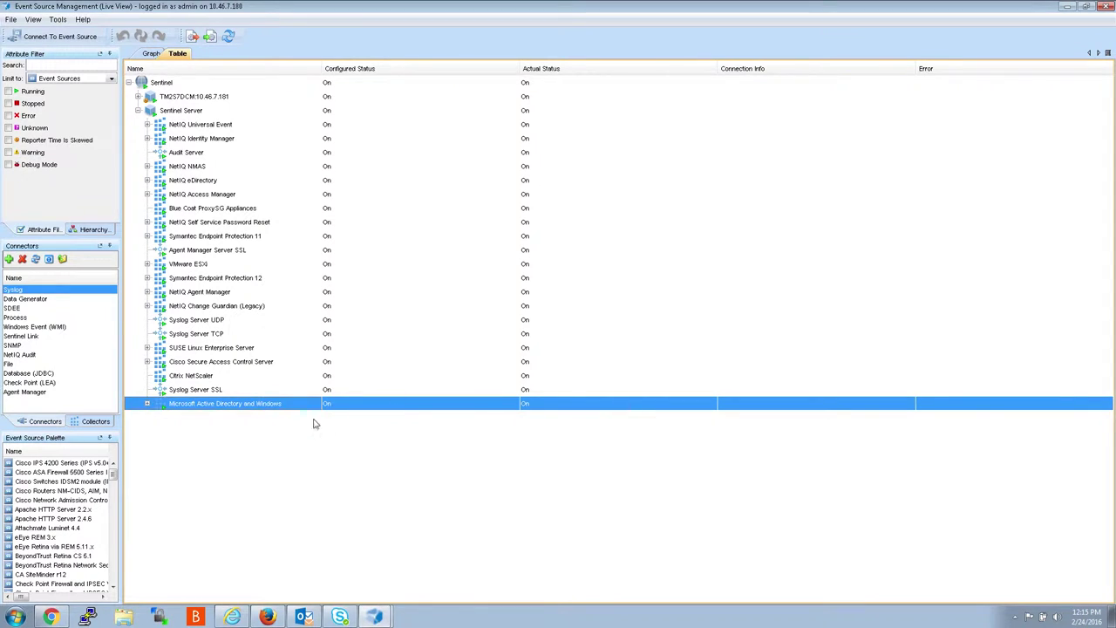
- Expand the Microsoft Active Directory and Windows collector to reveal its Syslog and Agent Manager connectors
{"action": "left_click", "coordinate": [147, 405]}
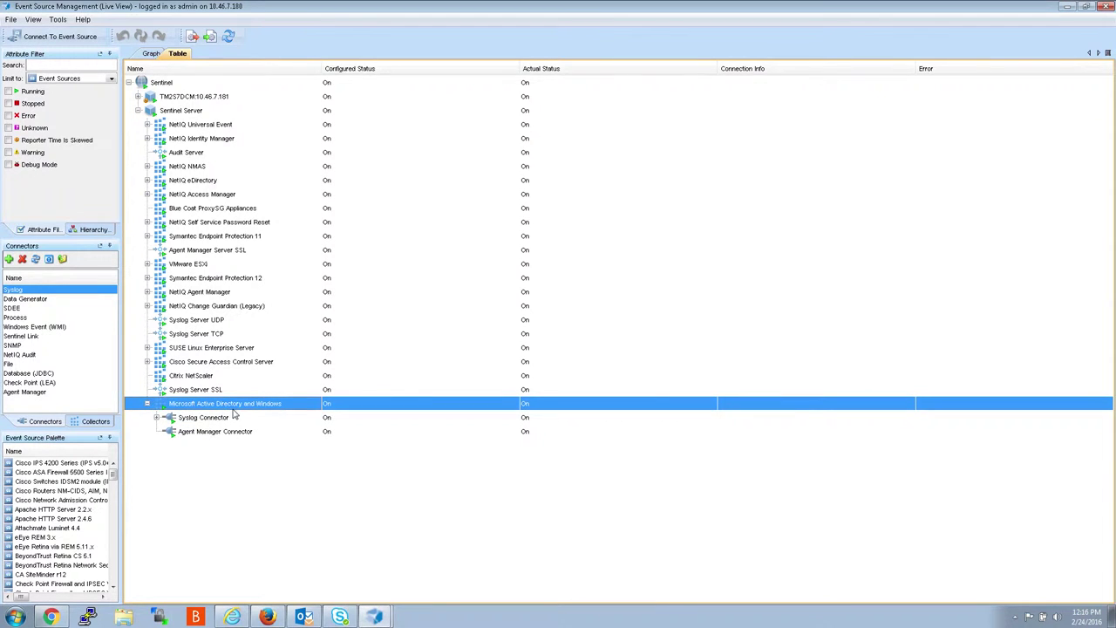